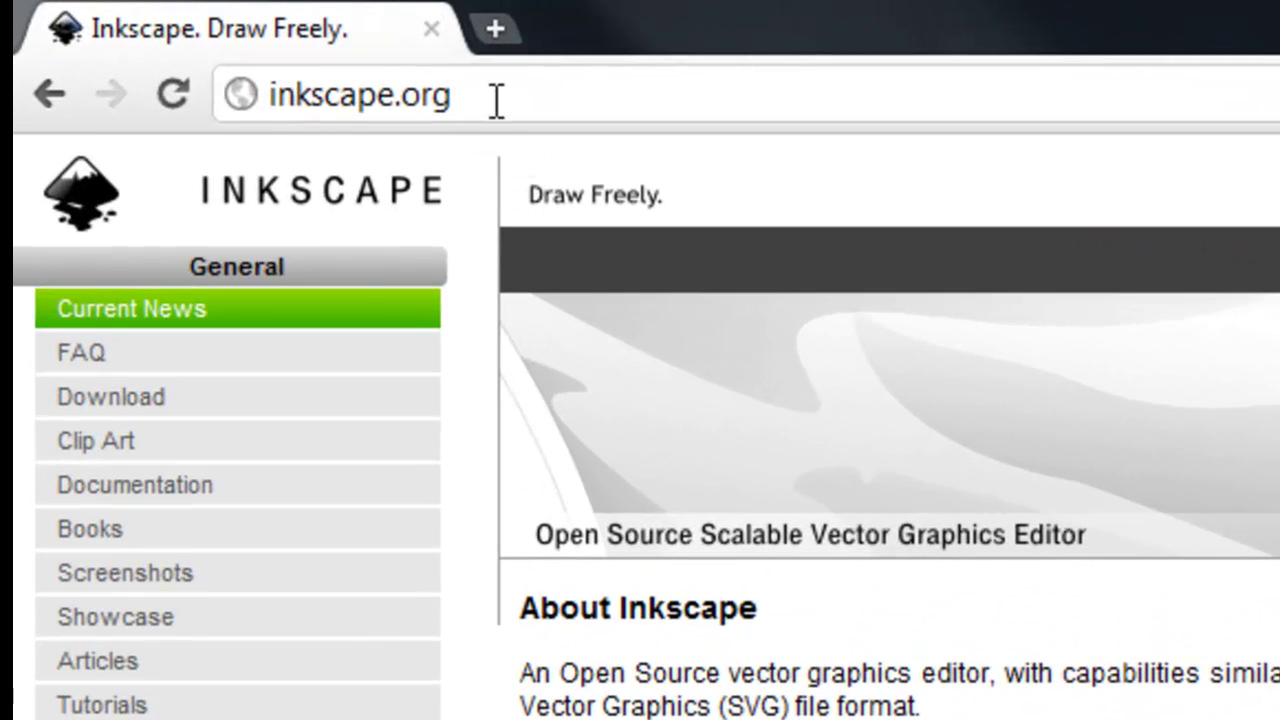
Bring up the File menu for Inkscape's blank 'New document 1'.
drag(497, 97, 264, 95)
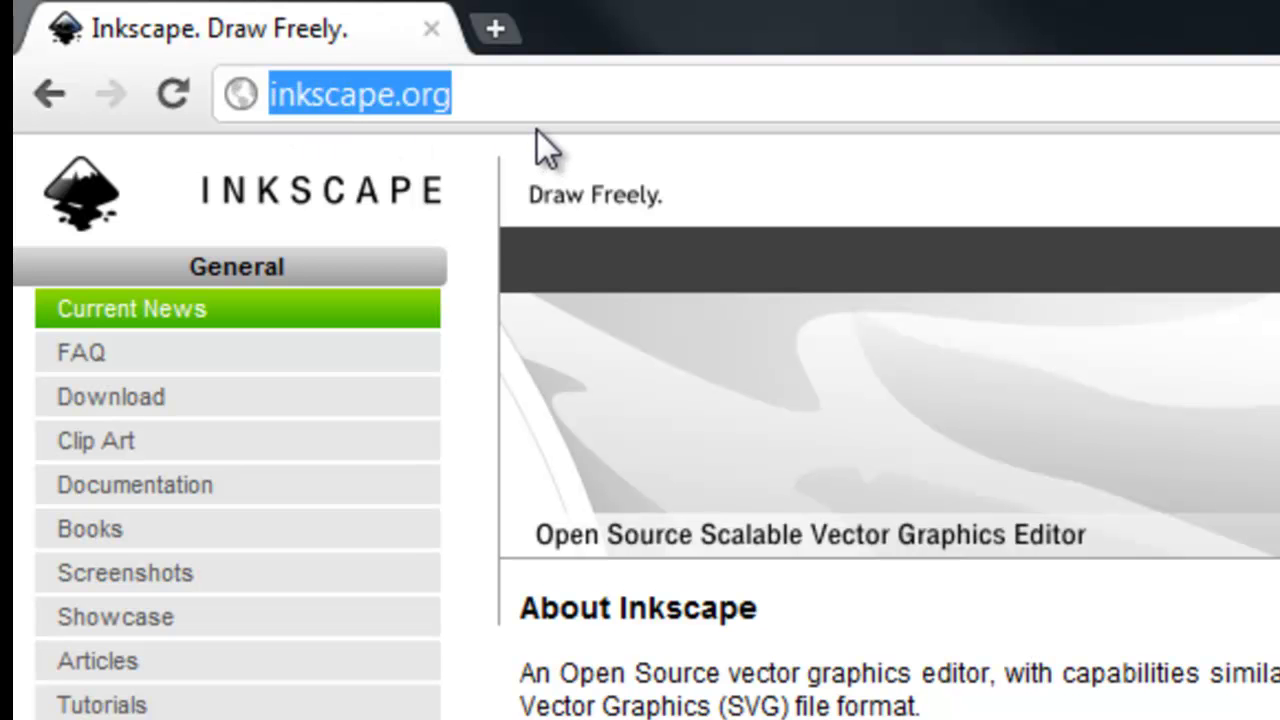
click(477, 100)
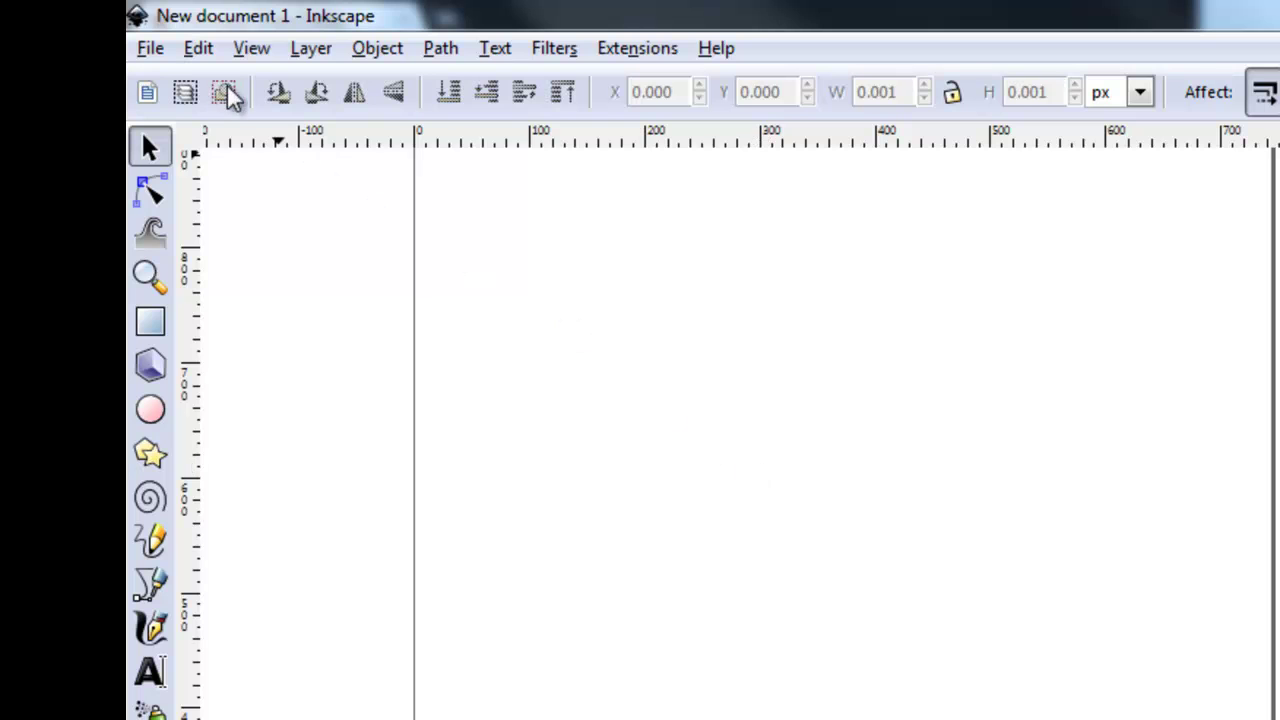
click(152, 48)
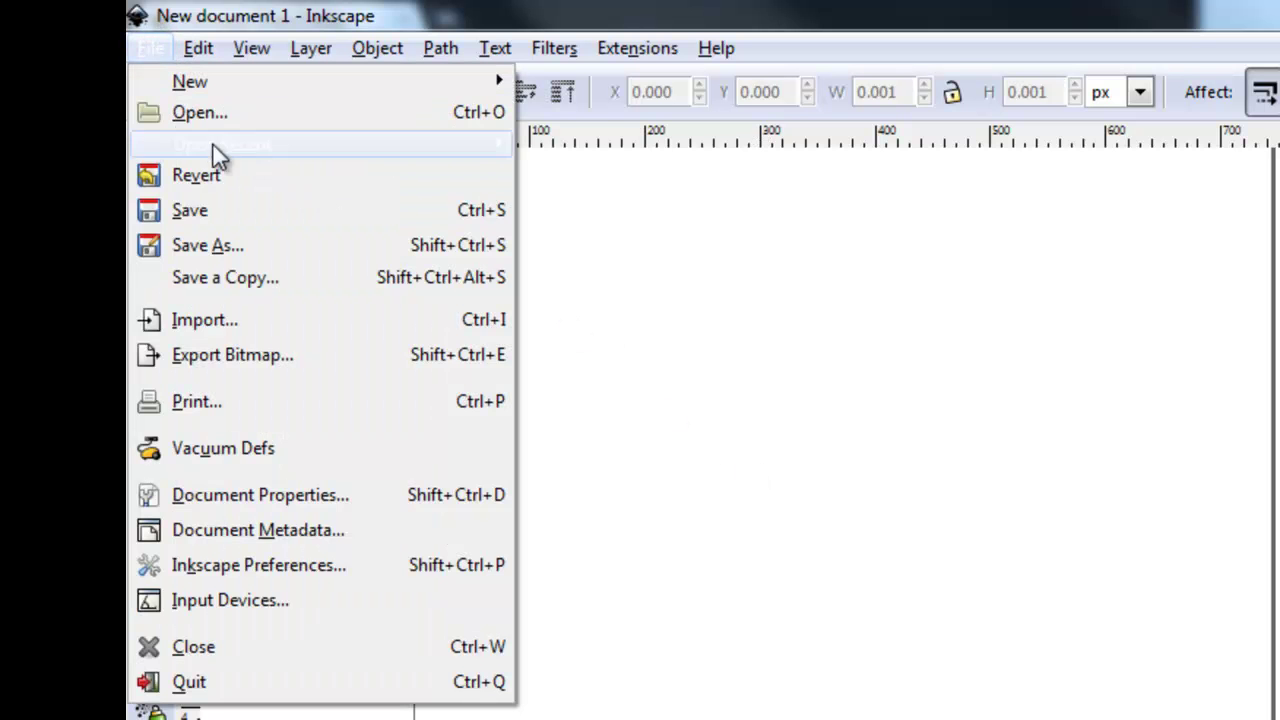
Set the document's default units to inches in Document Properties, then close the dialog.
click(297, 499)
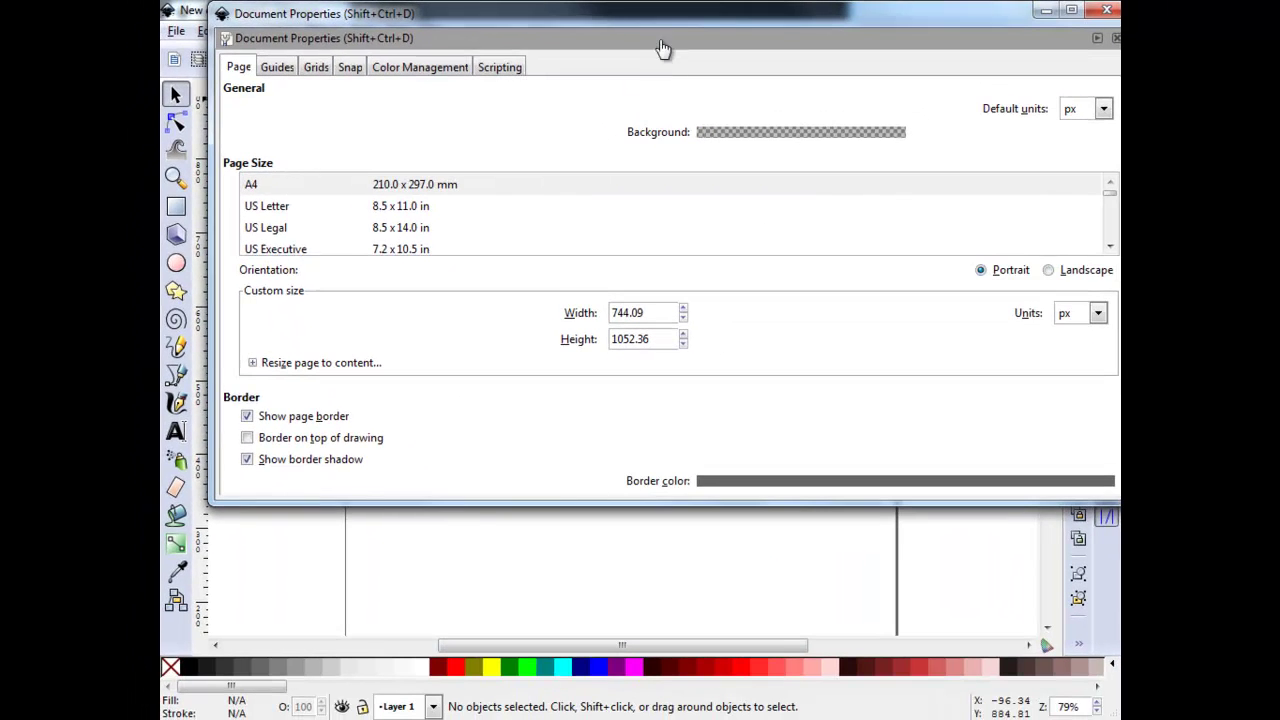
drag(672, 16, 638, 59)
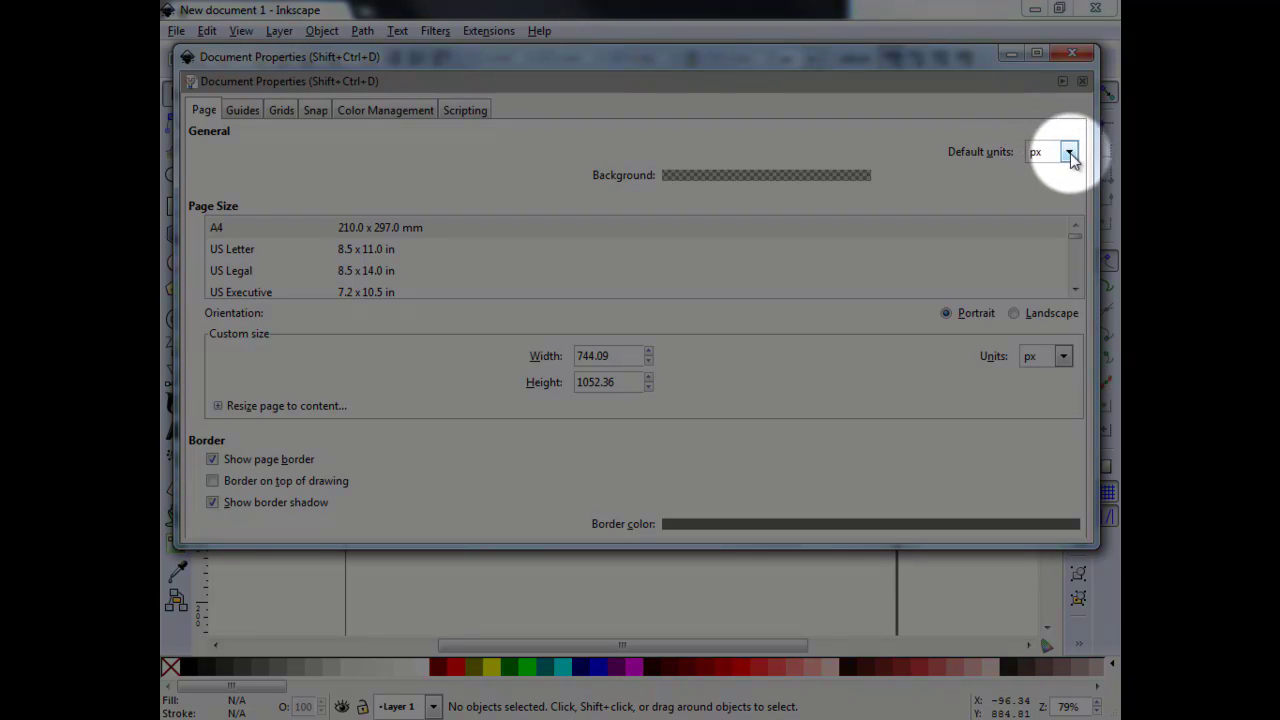
click(1068, 153)
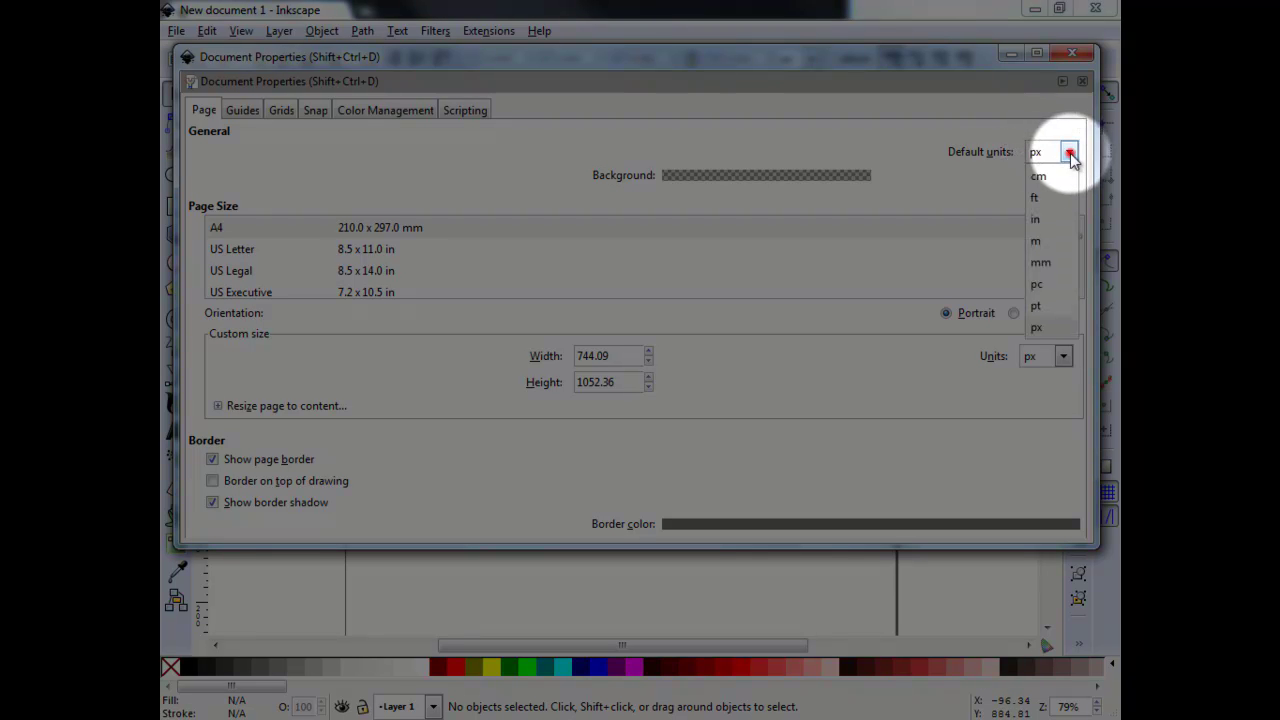
click(1038, 219)
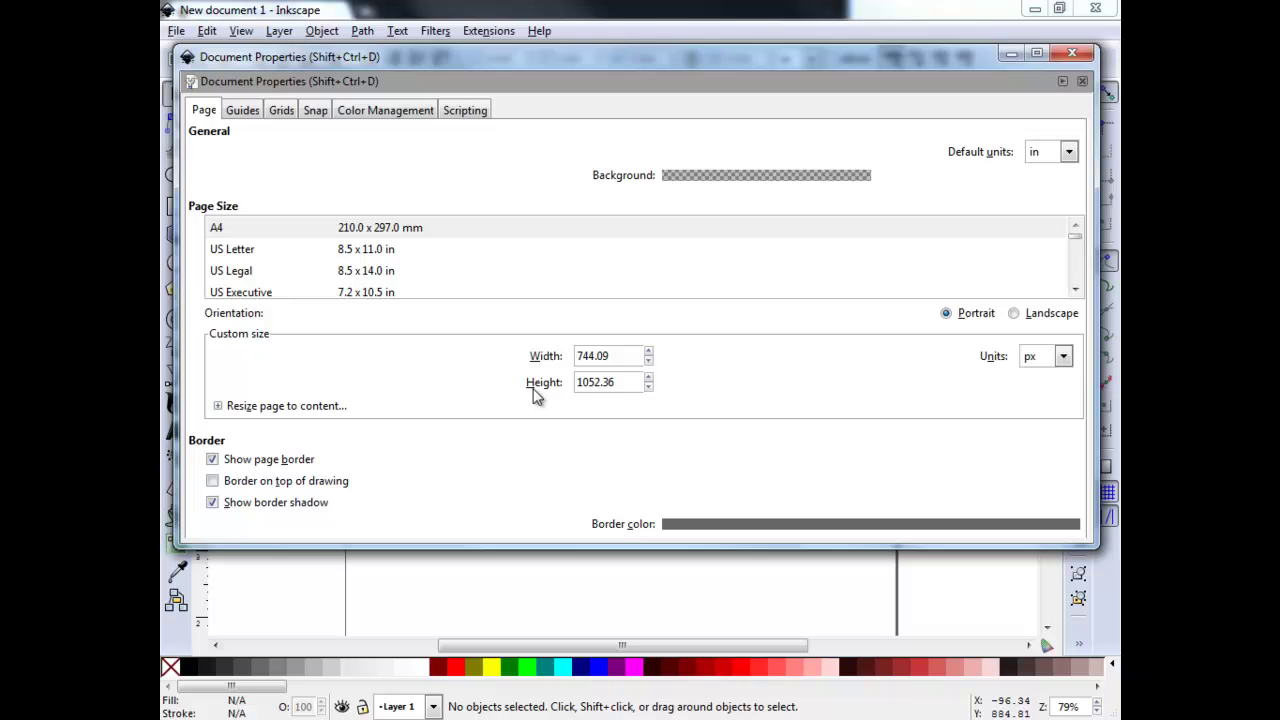
click(1071, 54)
click(1048, 88)
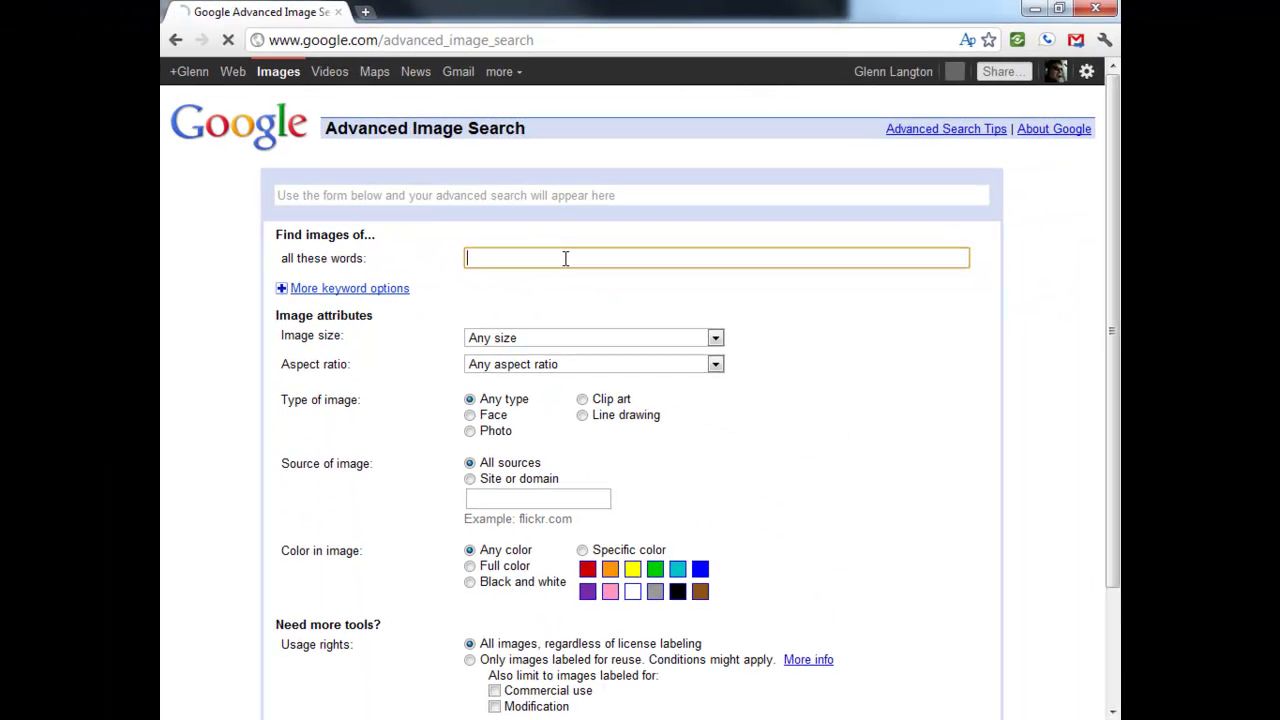
Run an advanced Google image search for 'Tintin' restricted to SVG files.
text(Tintin)
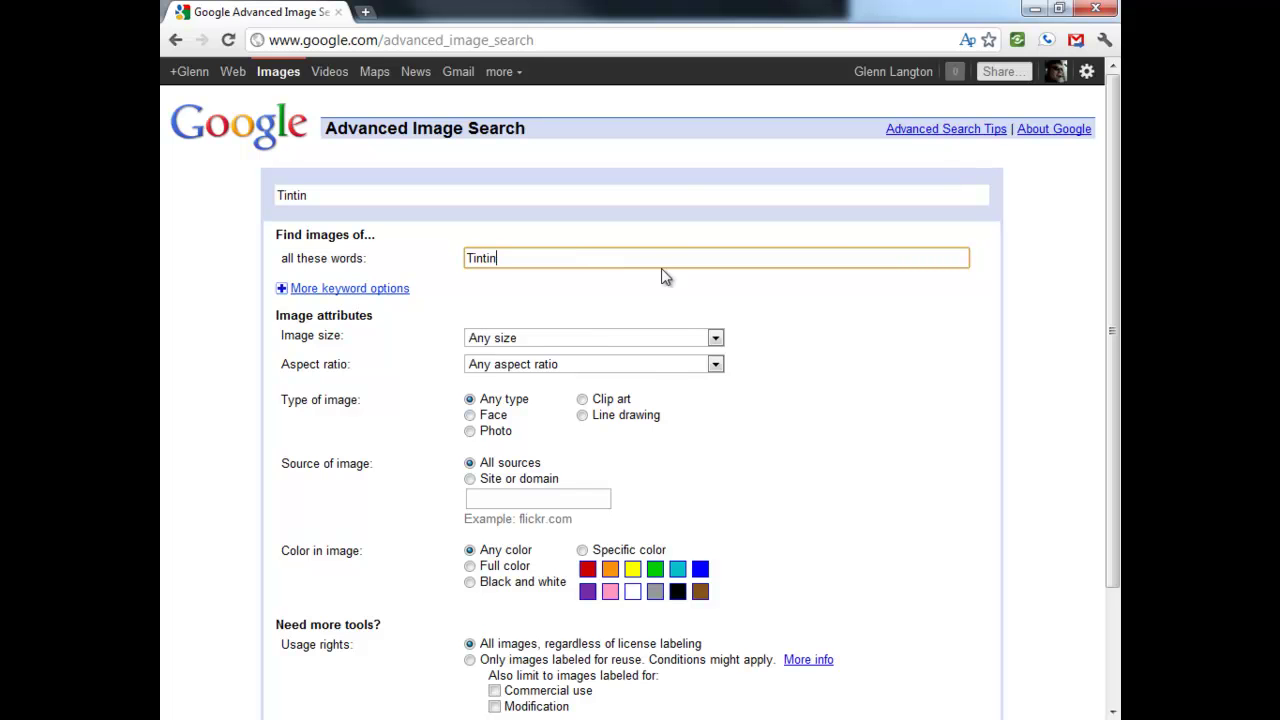
drag(1113, 271, 1086, 409)
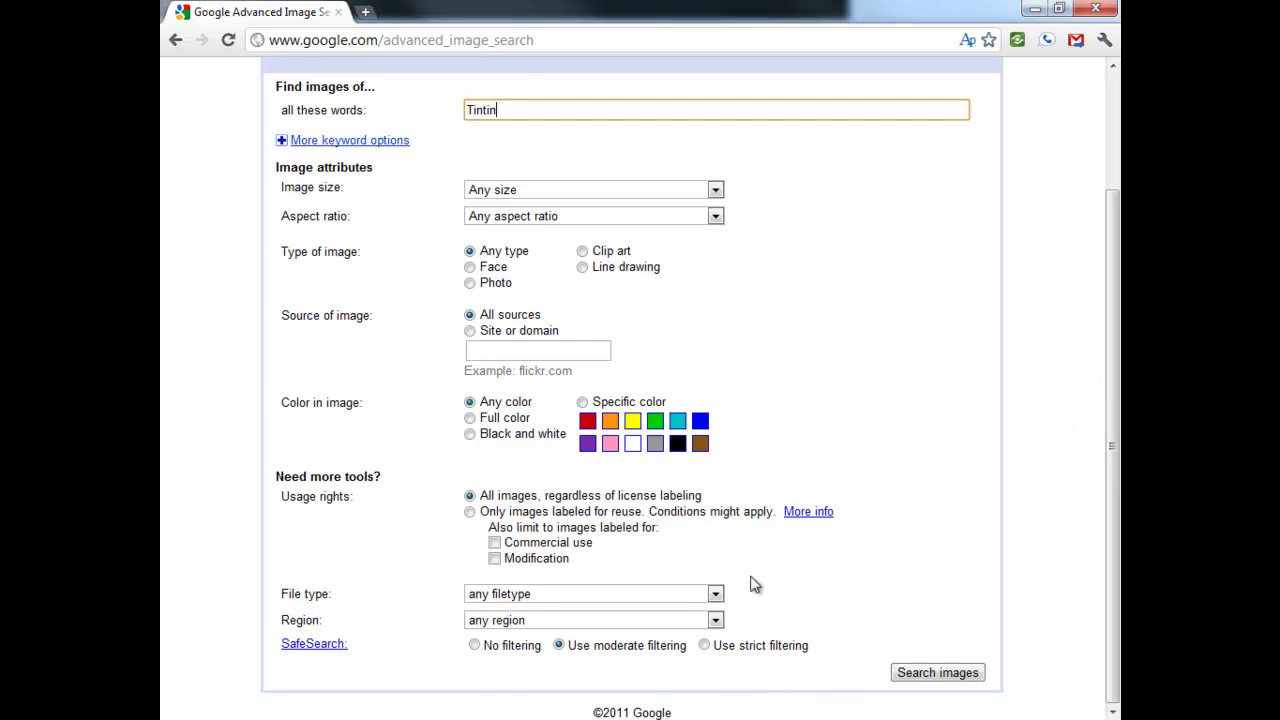
click(716, 596)
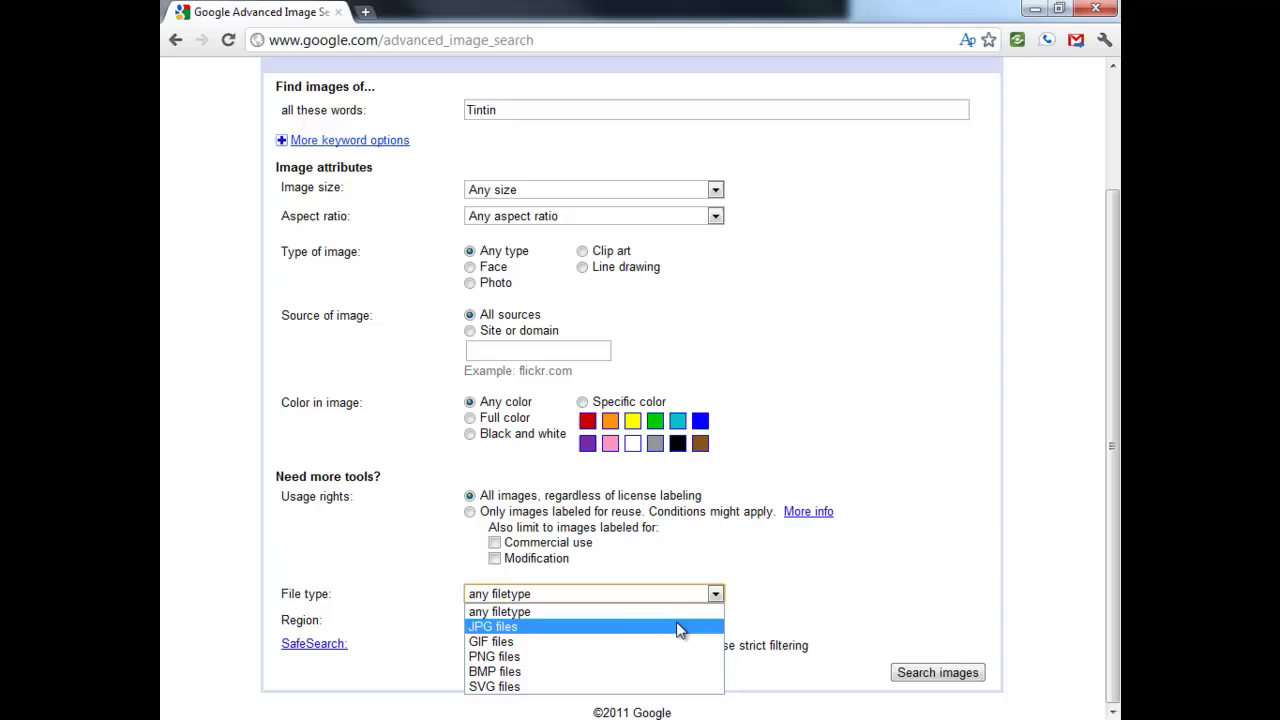
click(519, 687)
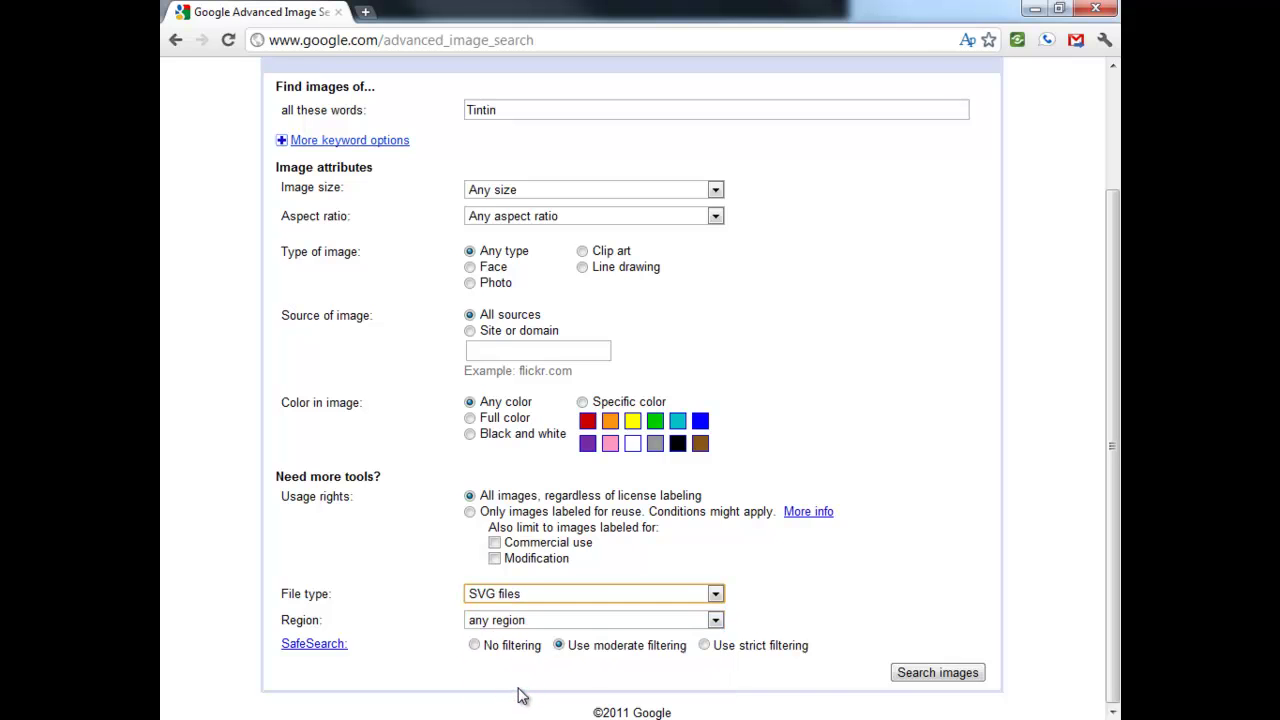
click(932, 677)
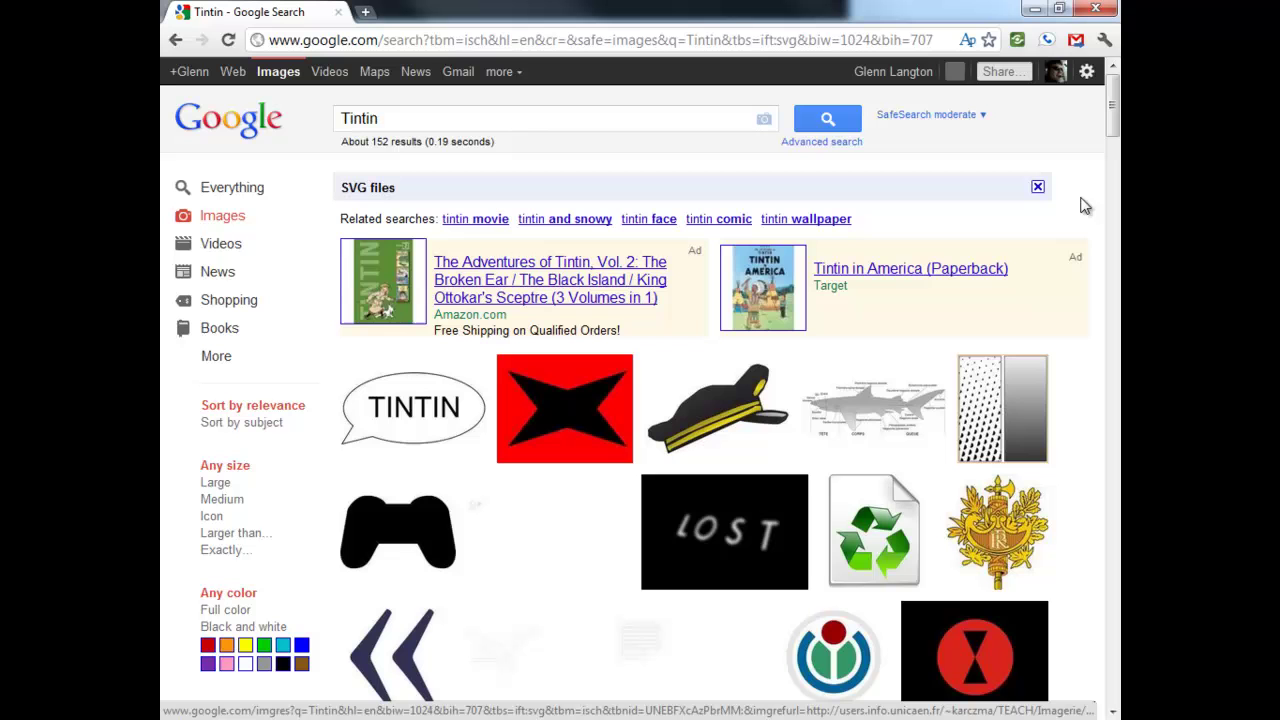
Leave the SVG Tintin results and go back to the Advanced Image Search form.
mouse_move(1113, 122)
mouse_down()
mouse_move(1115, 224)
mouse_move(1115, 116)
mouse_up()
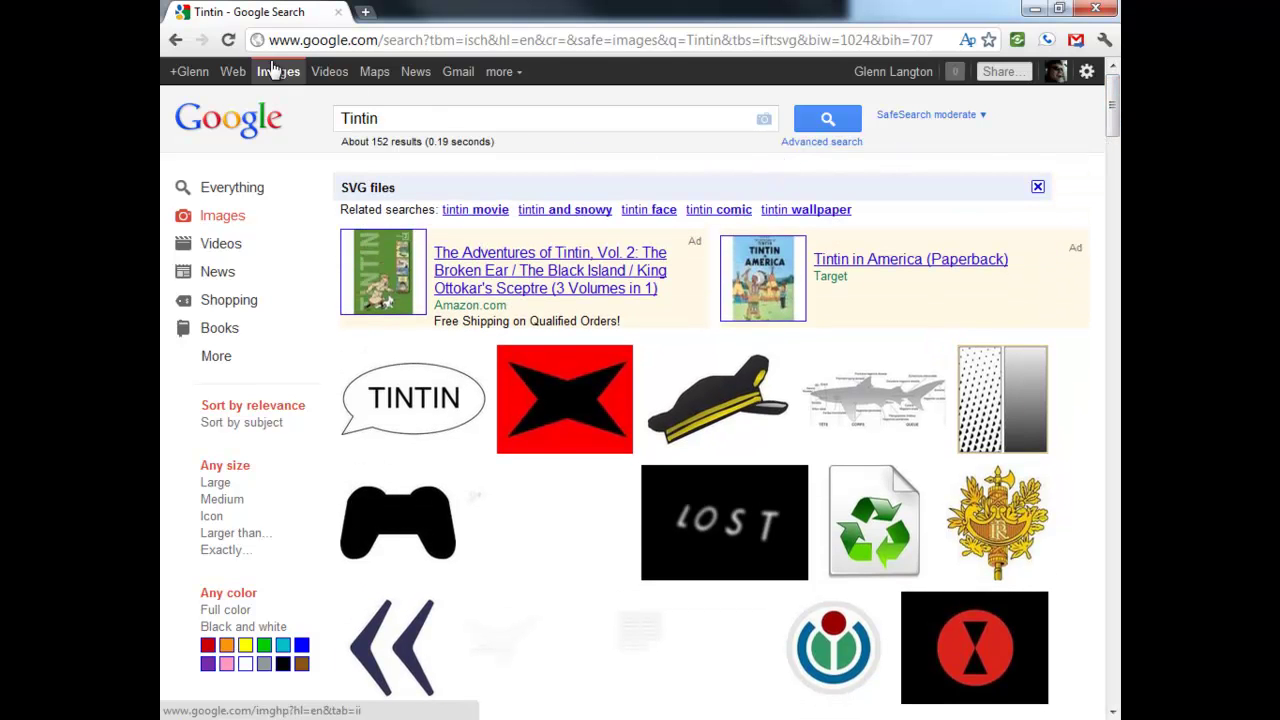
click(176, 40)
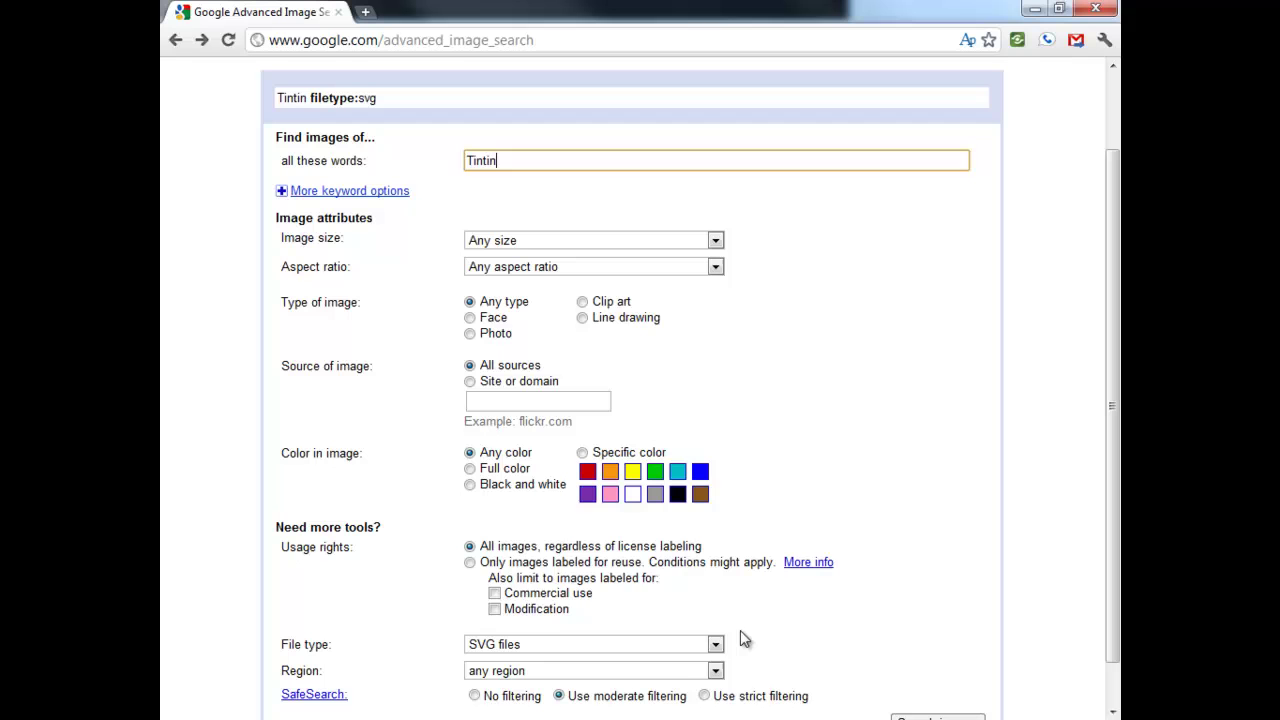
Search for black and white Tintin images with file type set to any filetype.
click(715, 644)
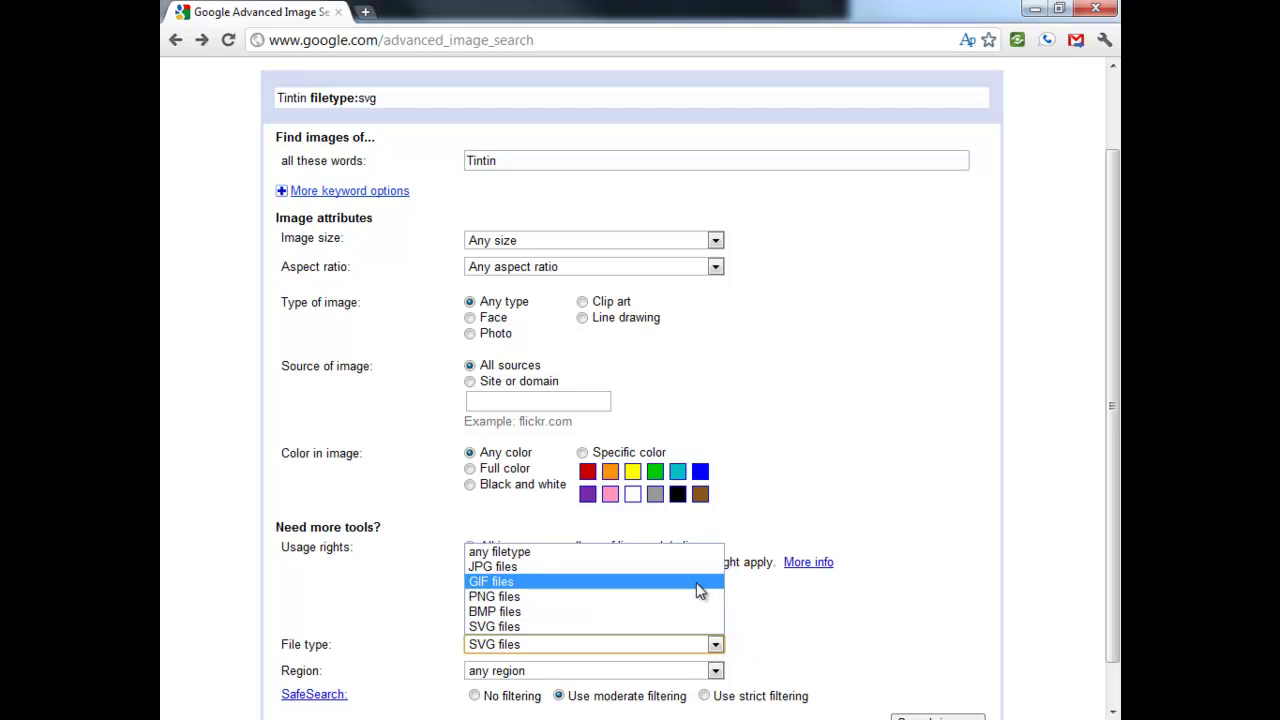
click(688, 552)
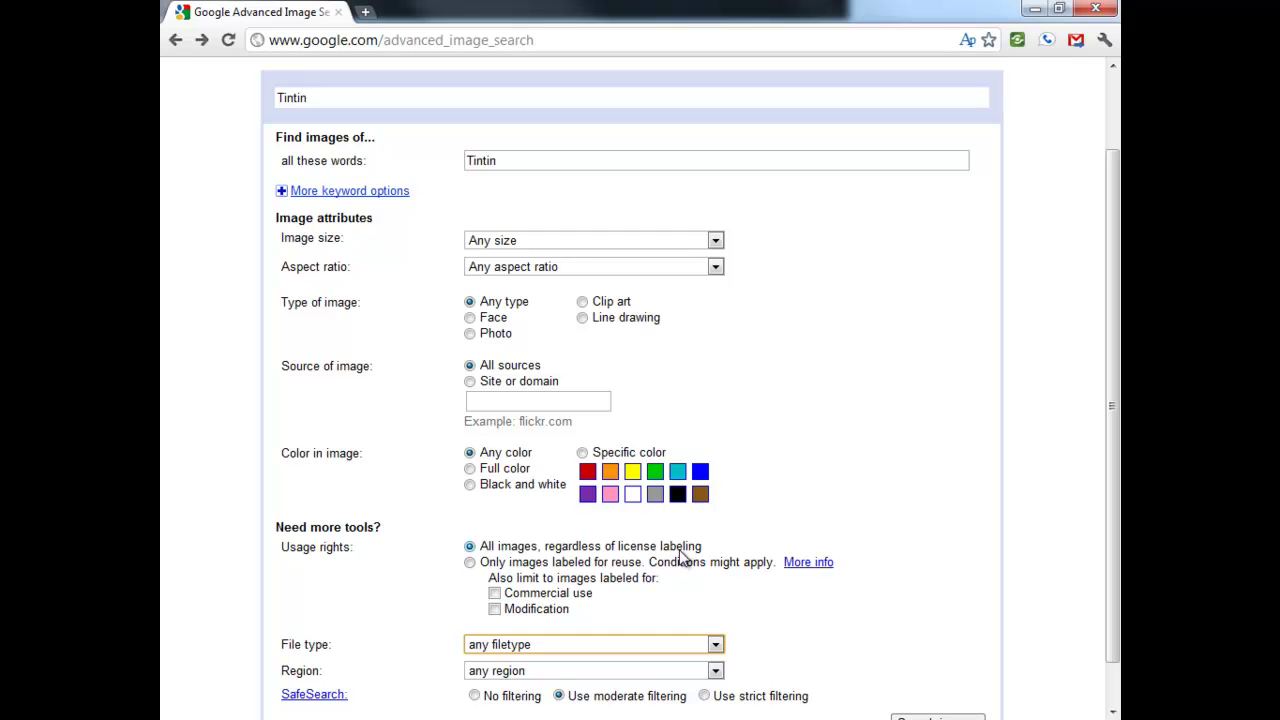
click(470, 486)
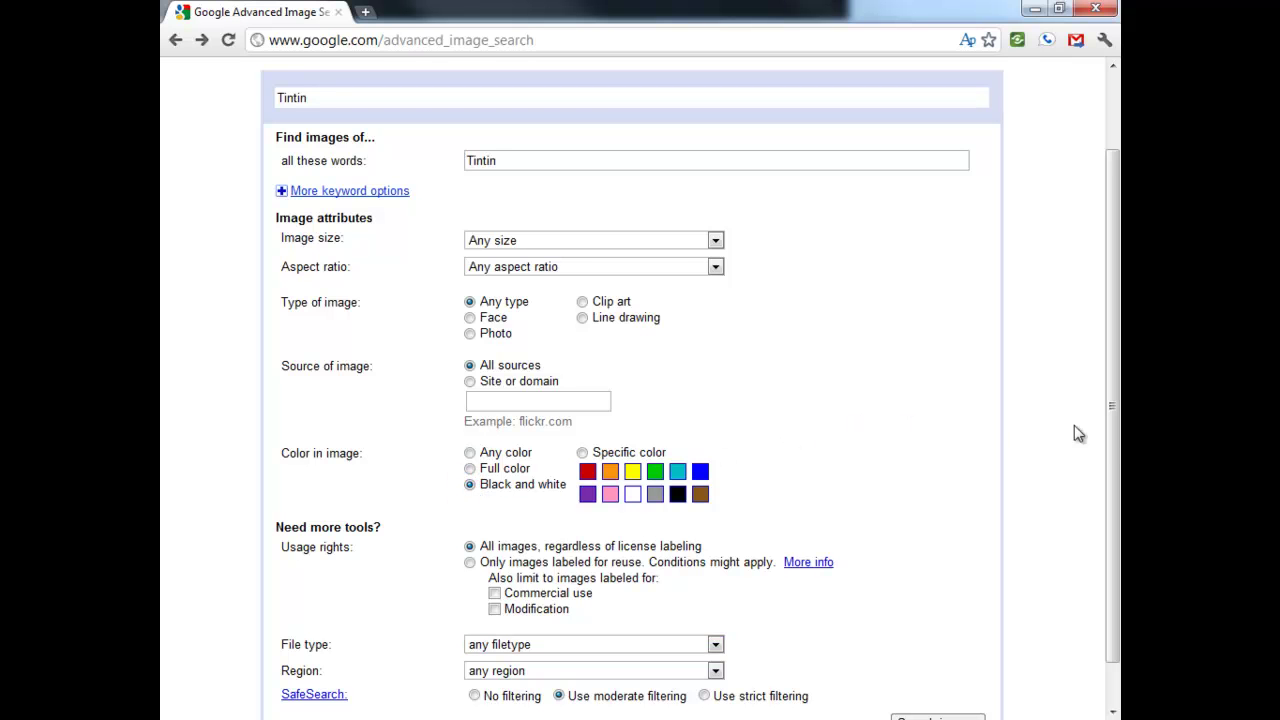
scroll(1113, 480, down, 1)
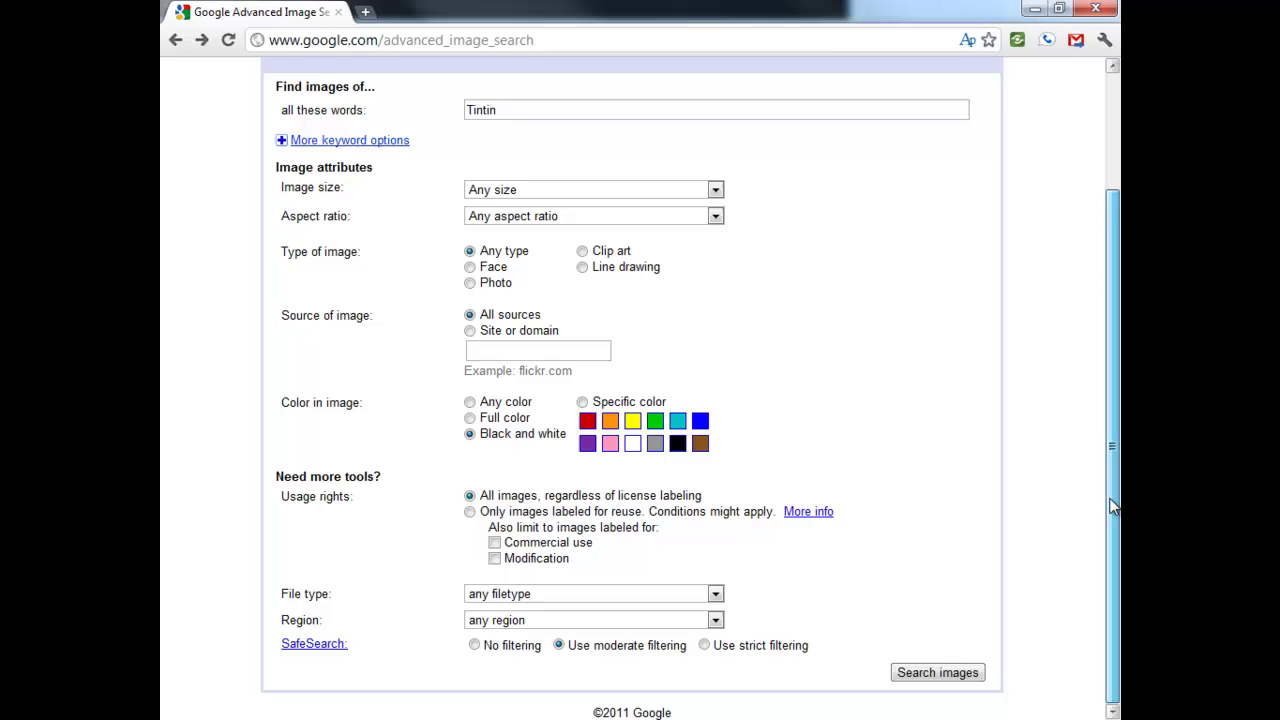
click(938, 673)
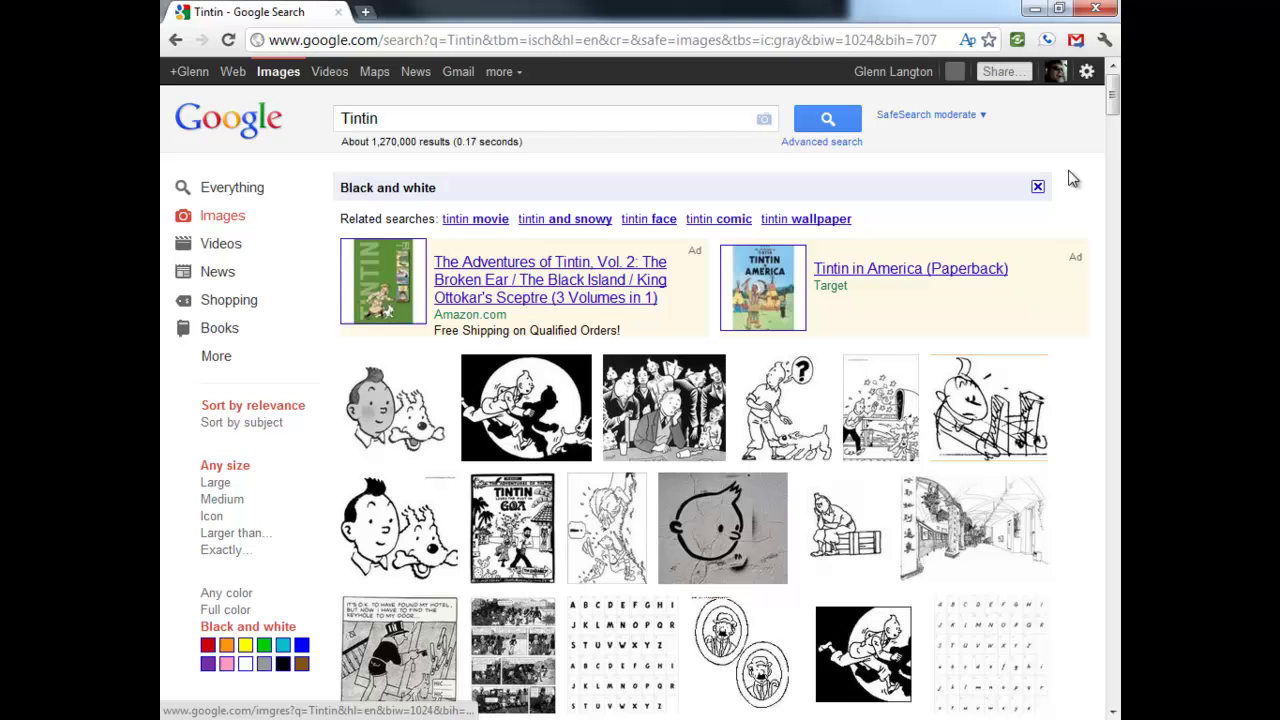
Copy the full-size black-and-white Tintin and Snowy picture to the clipboard.
scroll(1110, 112, down, 3)
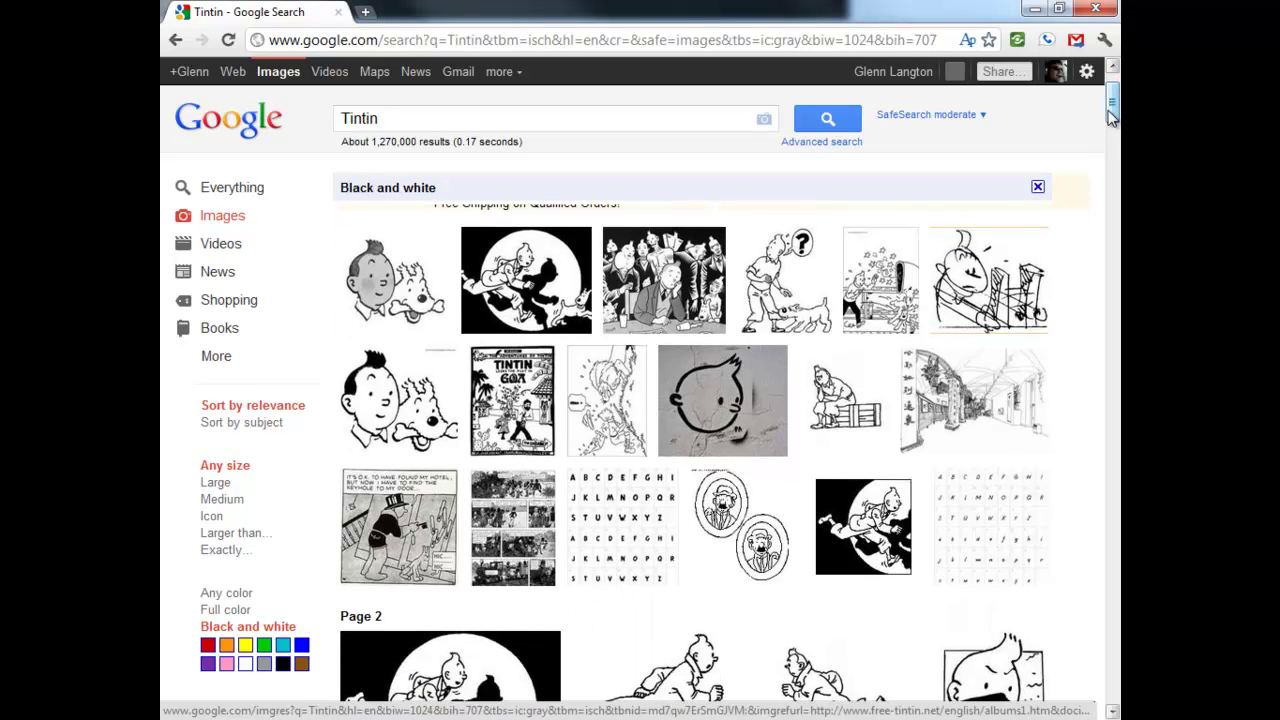
mouse_move(553, 338)
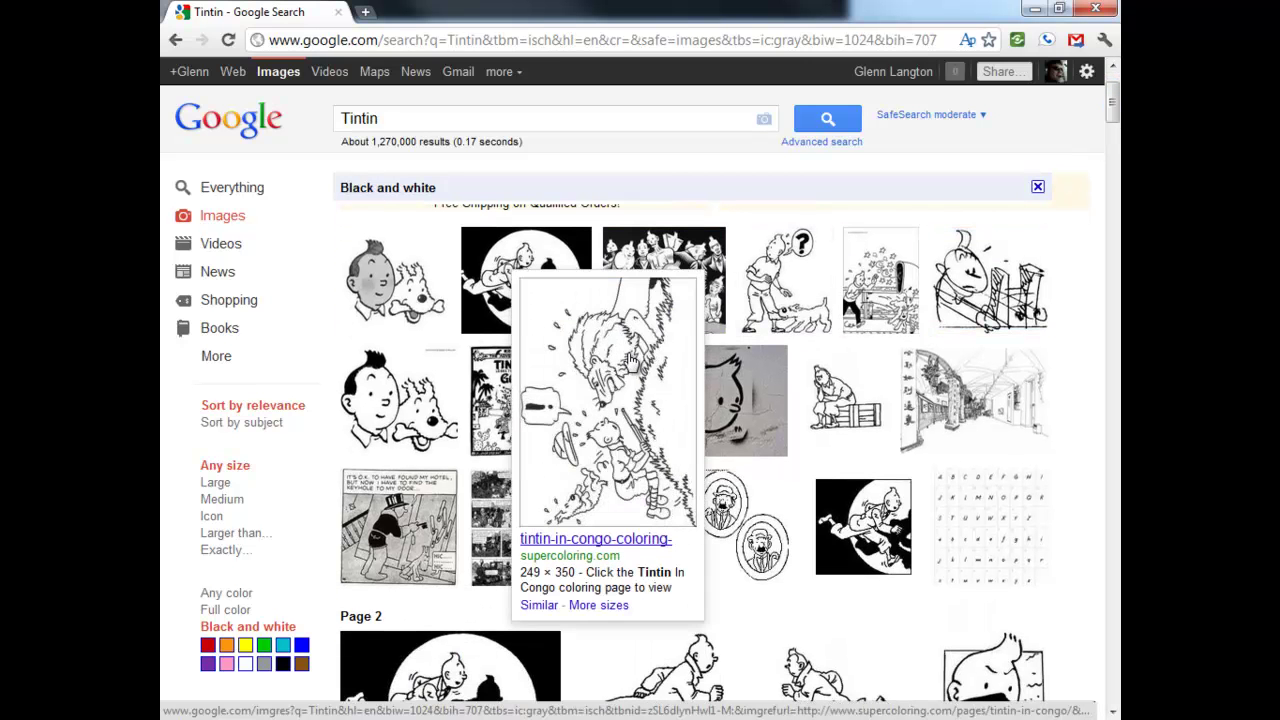
mouse_move(428, 307)
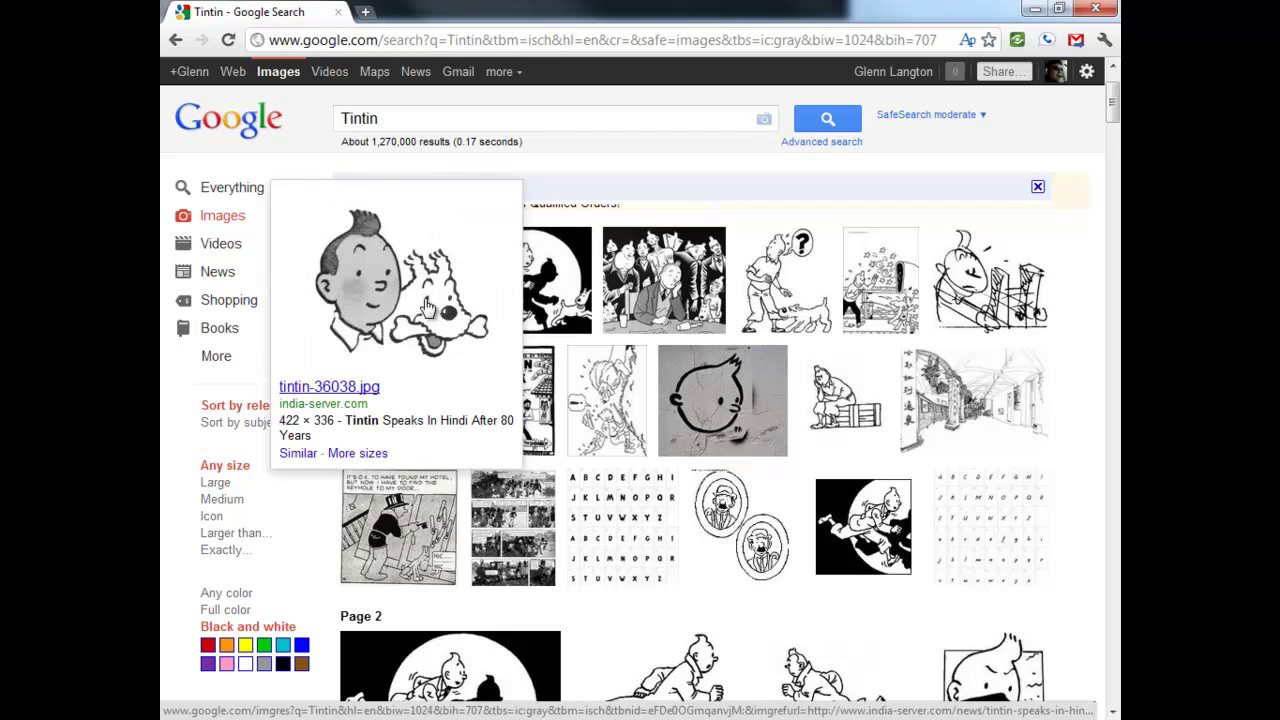
click(428, 307)
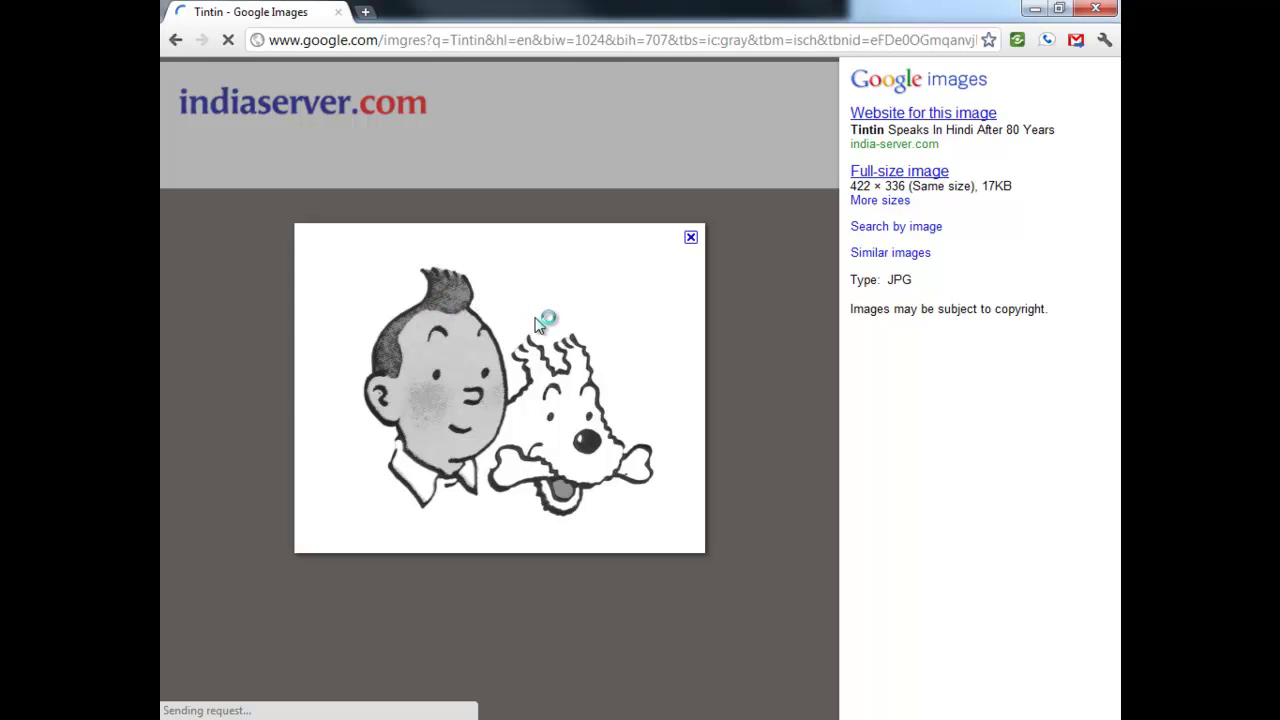
right_click(486, 395)
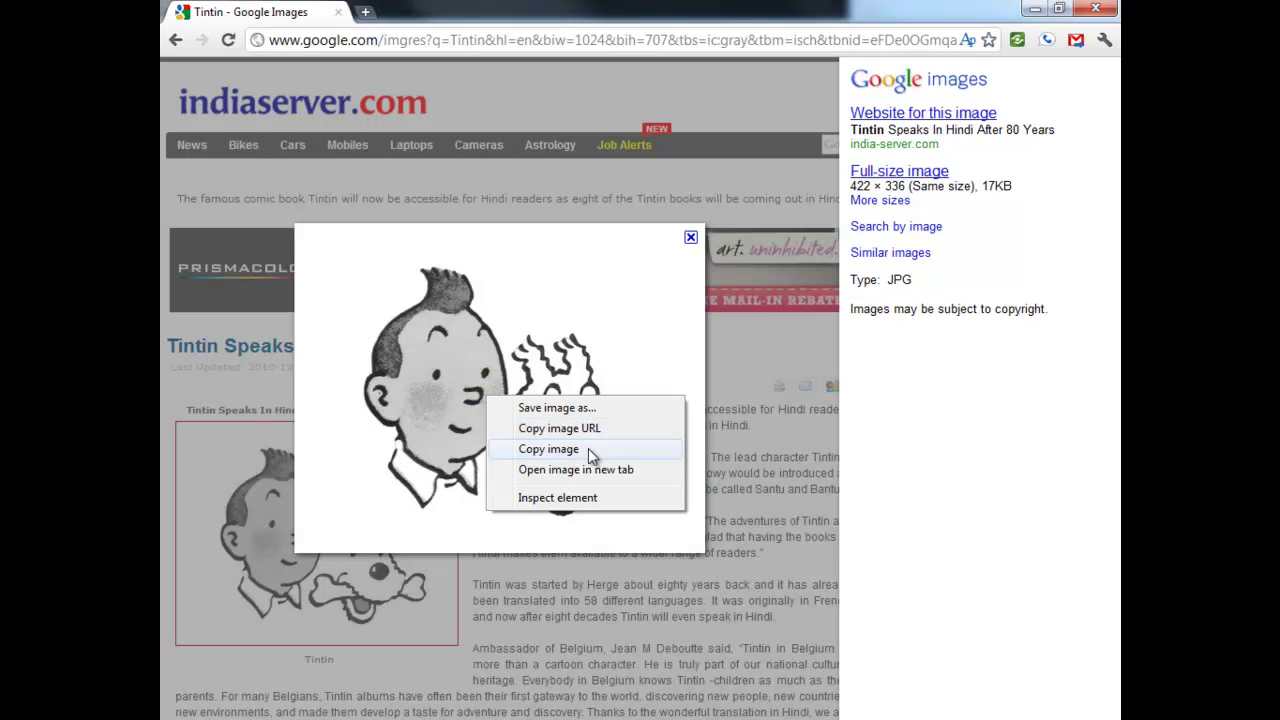
click(588, 449)
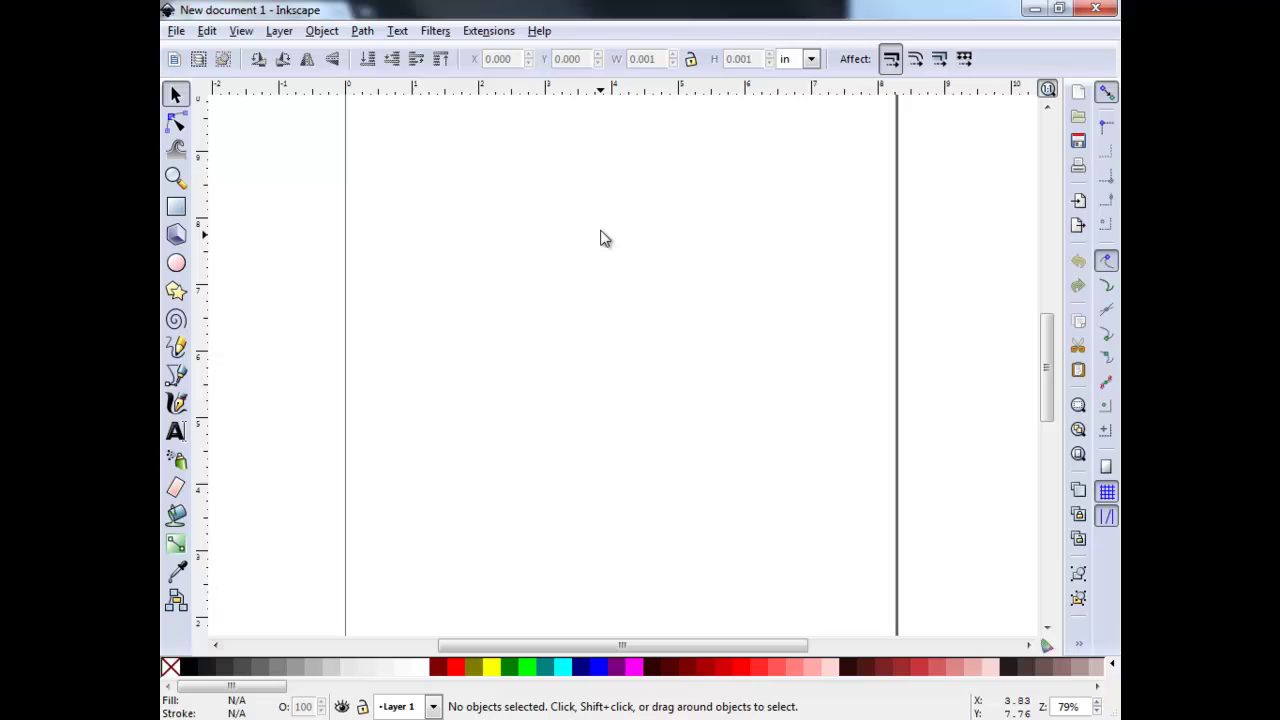
Paste the Tintin and Snowy picture onto the canvas and move it up and left.
right_click(607, 177)
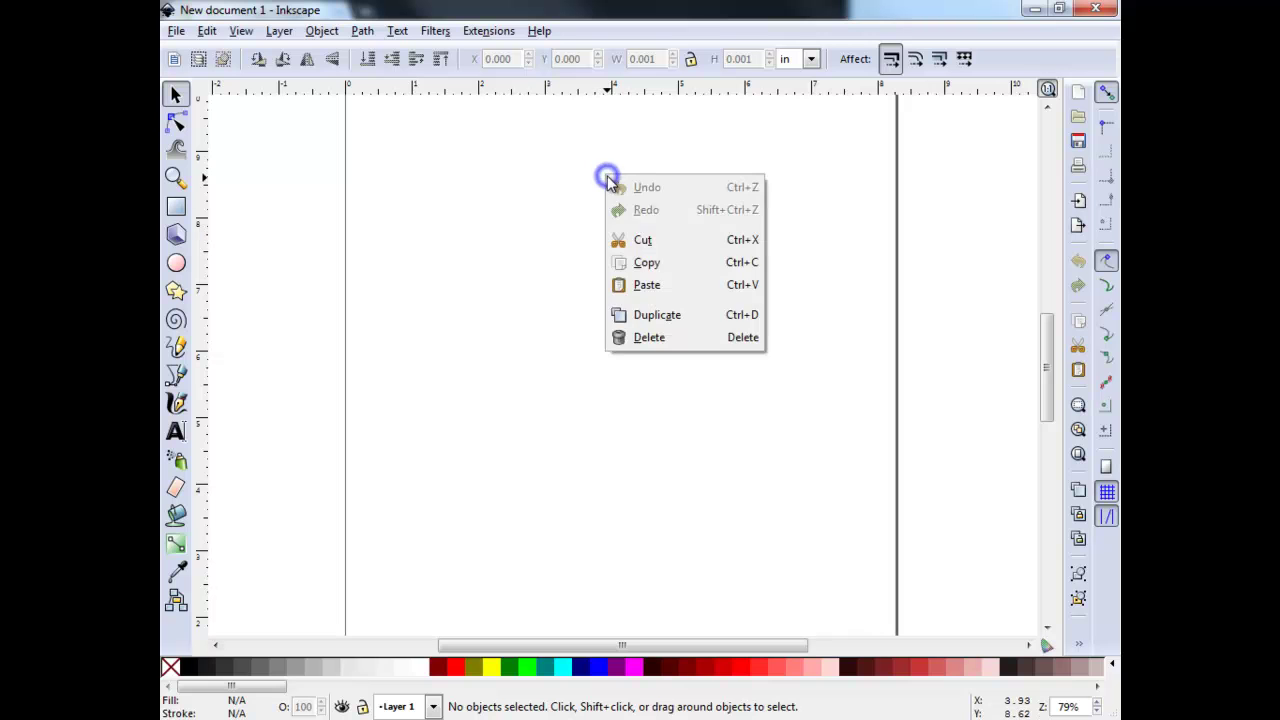
click(666, 287)
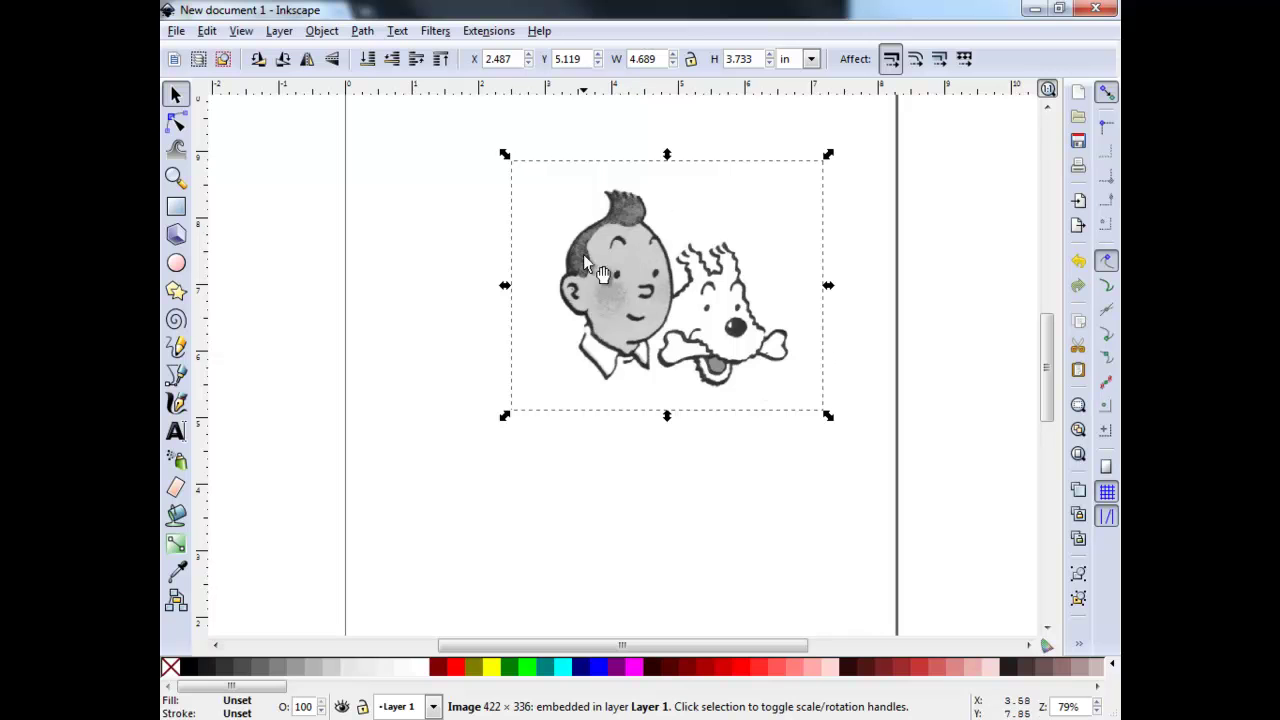
drag(749, 346, 717, 289)
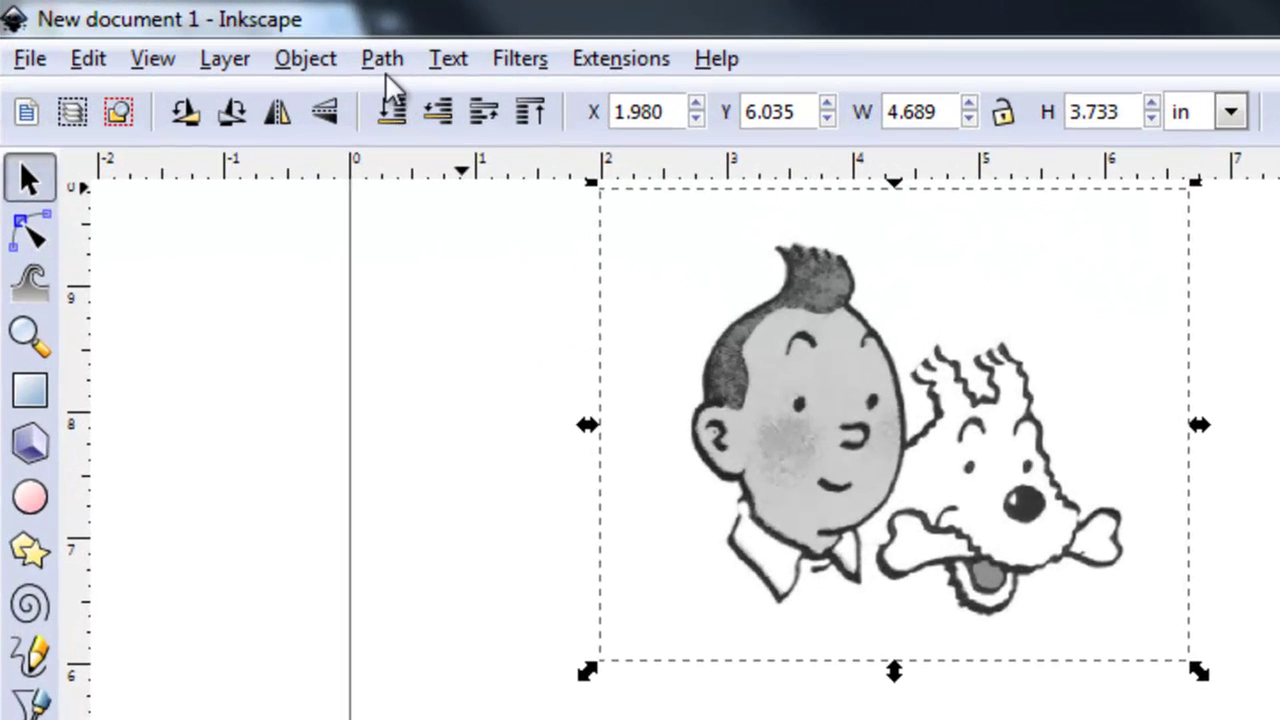
Trace the bitmap at brightness threshold 0.400 and move the traced path to the lower left.
click(380, 57)
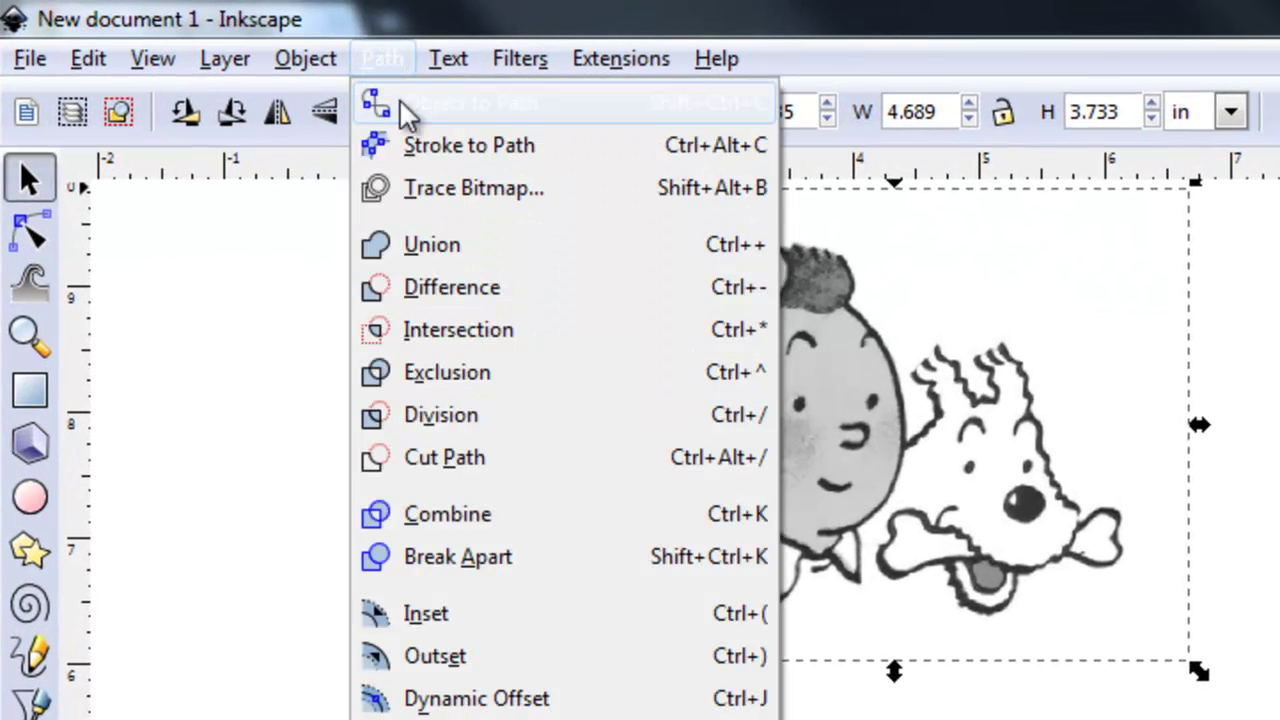
click(455, 188)
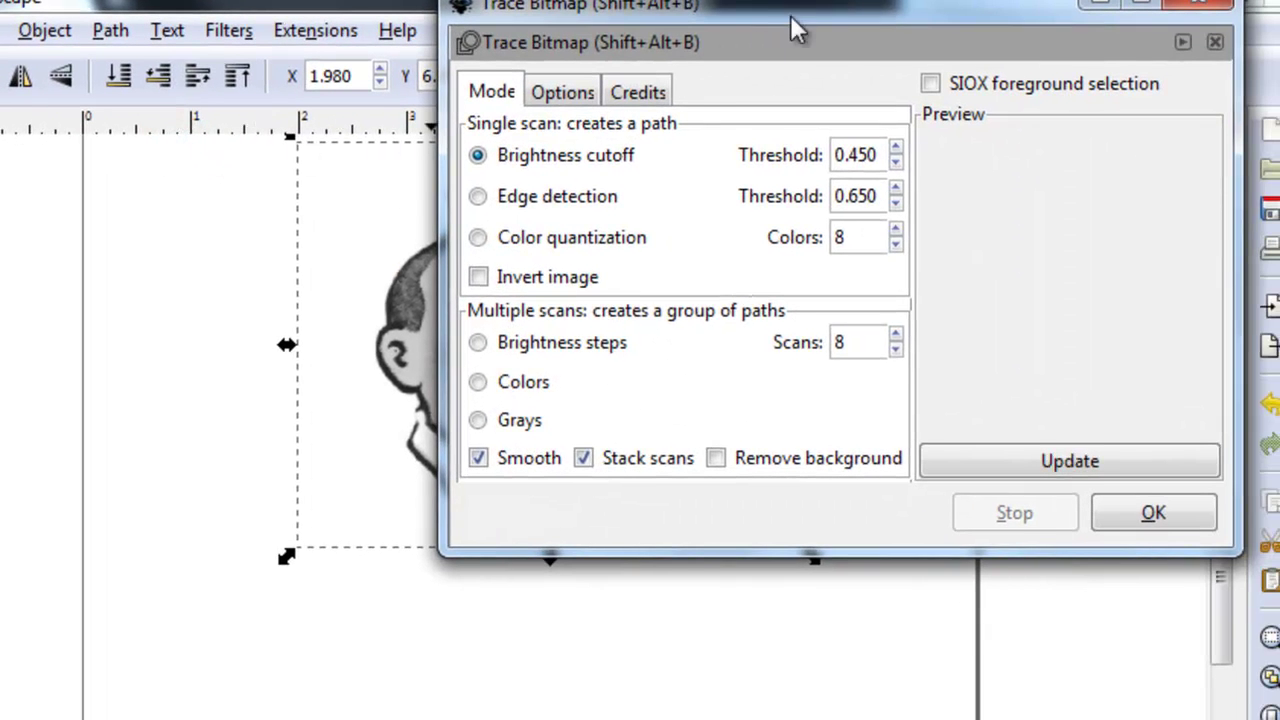
mouse_move(804, 3)
mouse_down()
mouse_move(847, 64)
mouse_move(809, 74)
mouse_up()
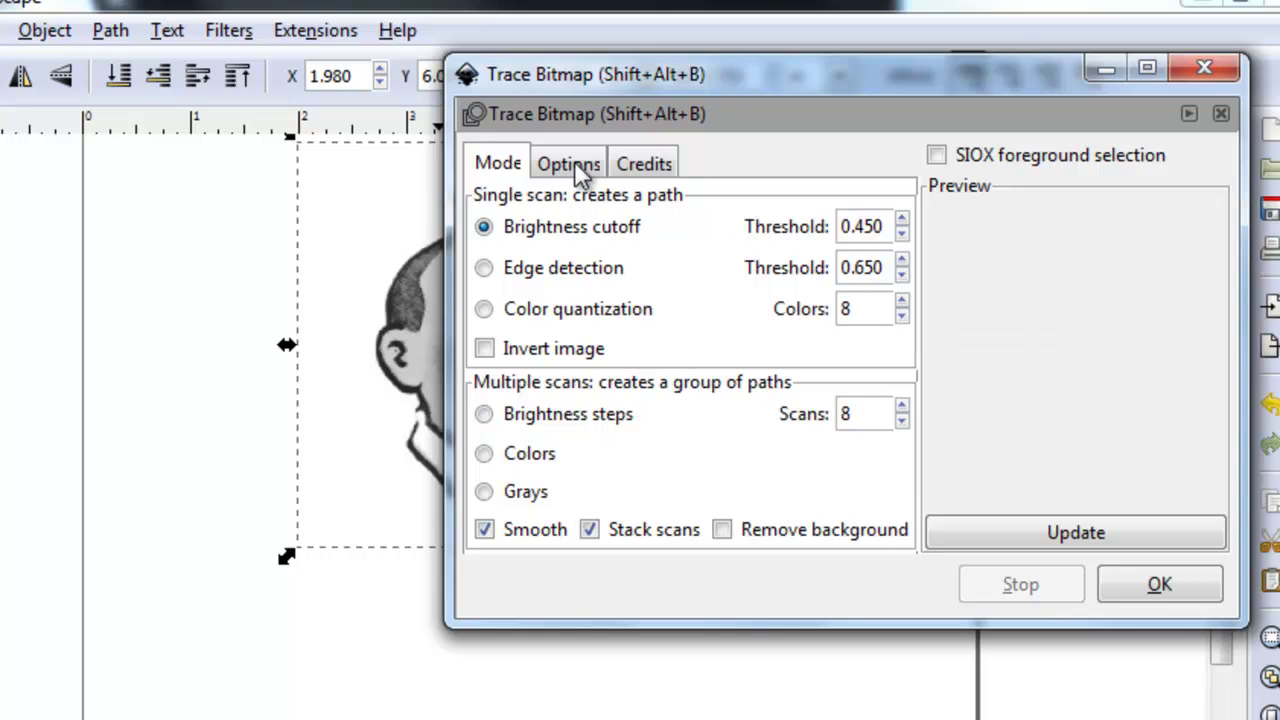
drag(877, 226, 840, 227)
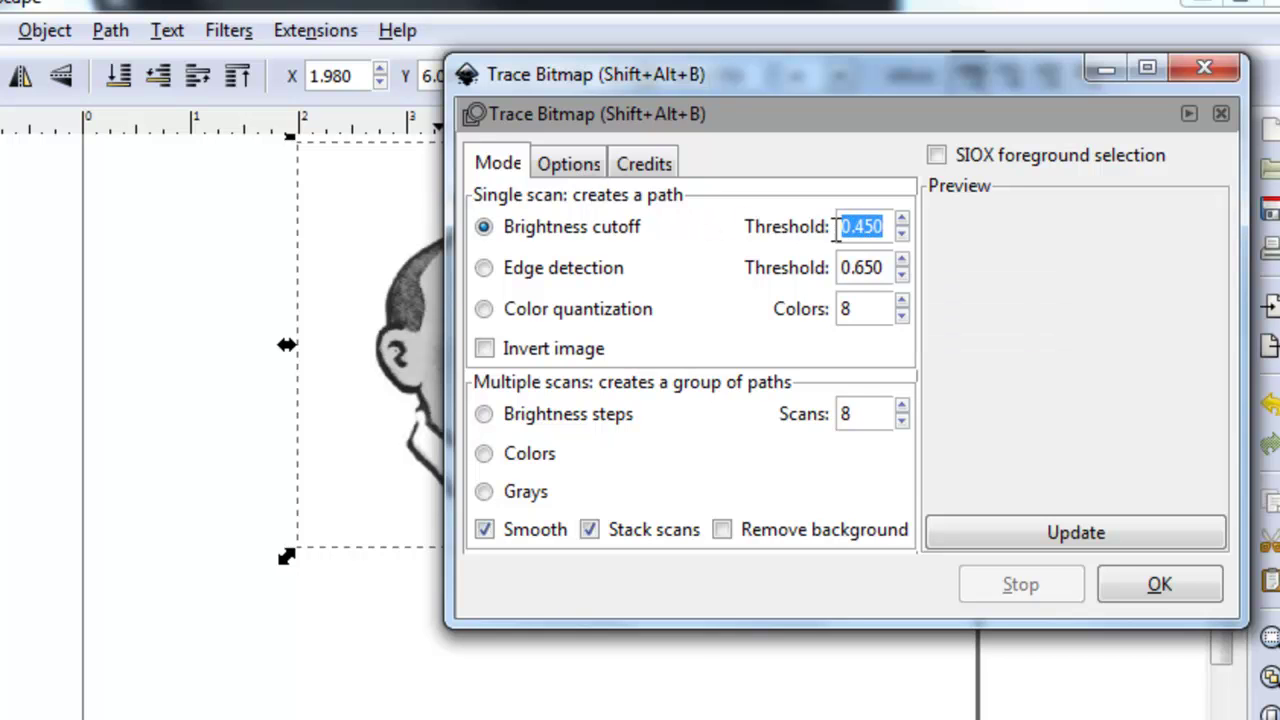
text(.4)
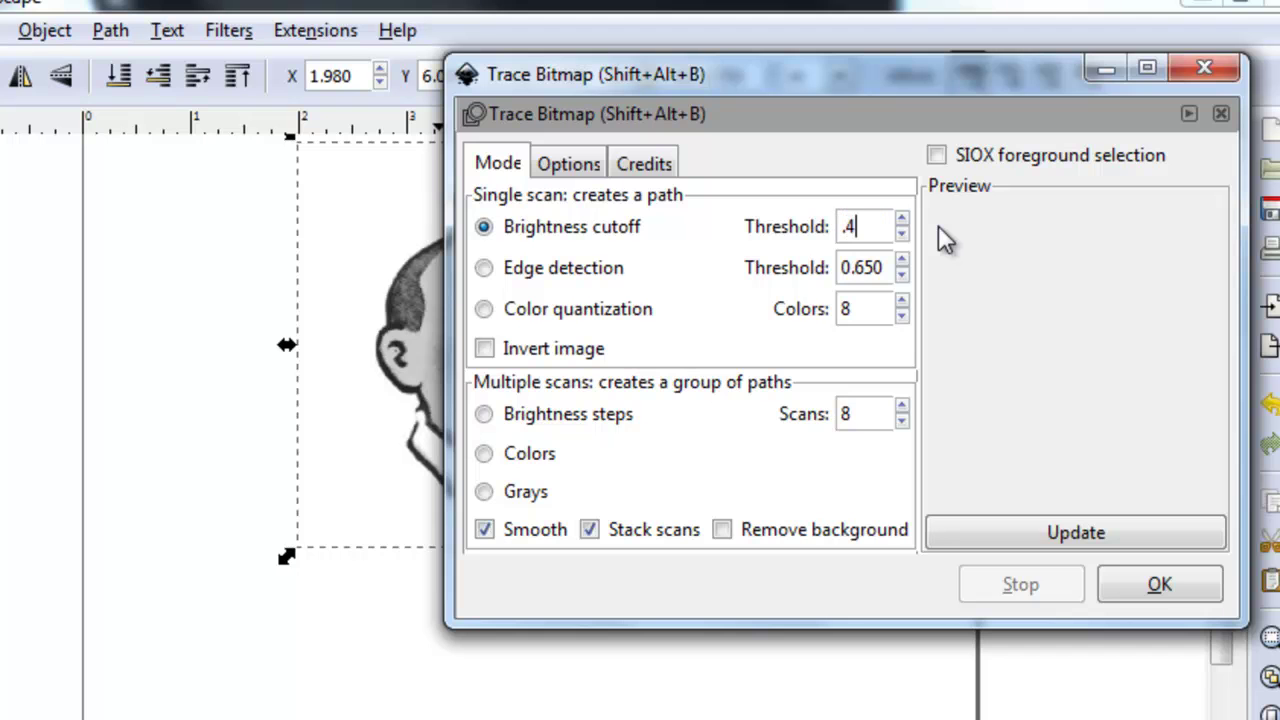
click(1057, 534)
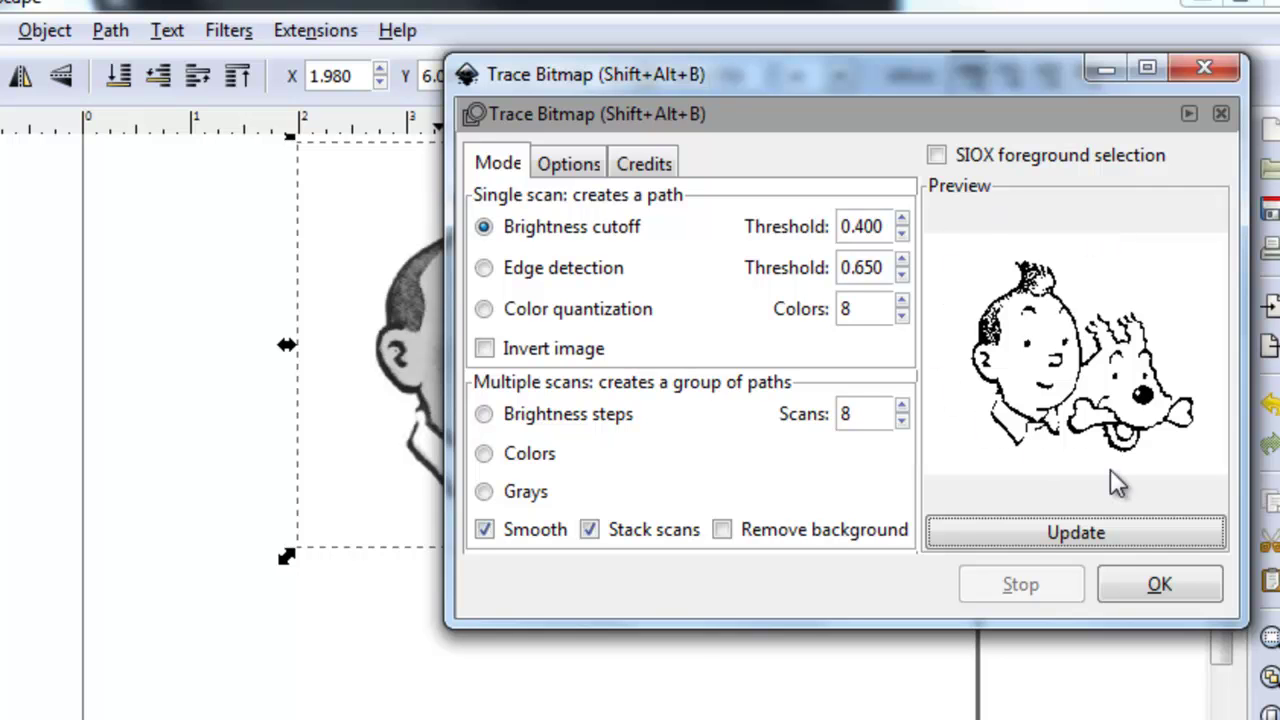
click(1168, 595)
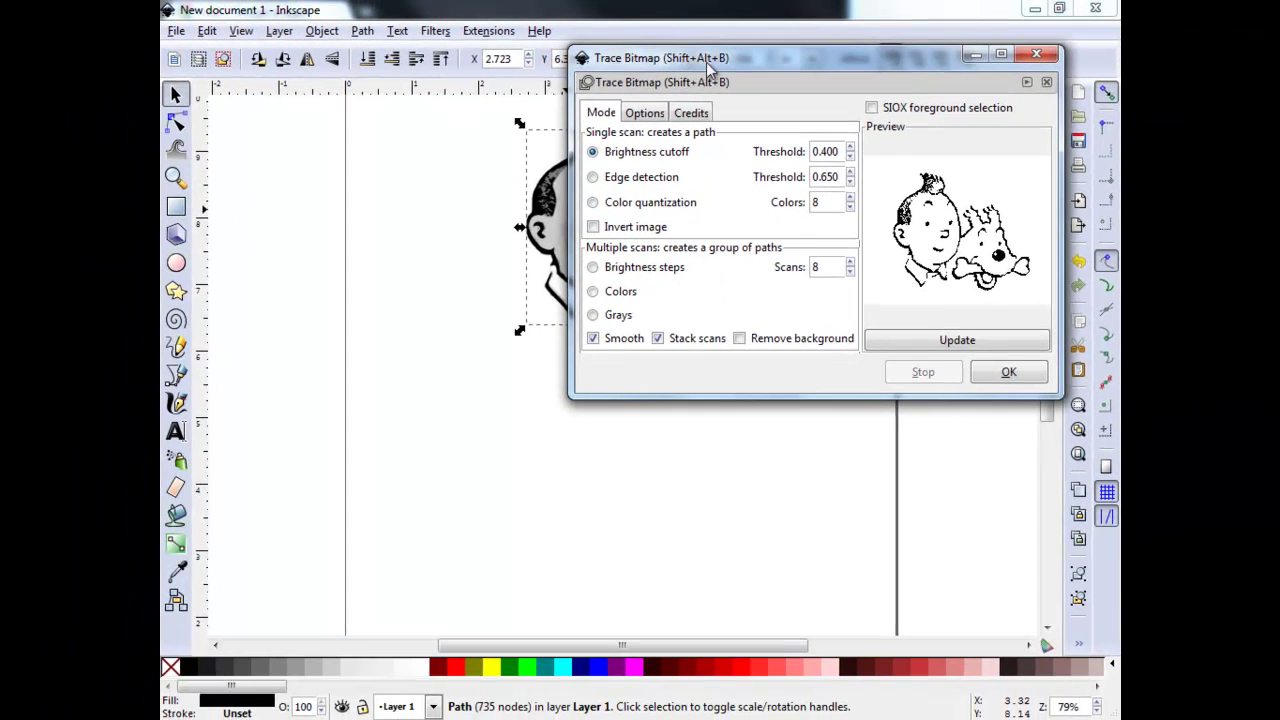
mouse_move(700, 85)
mouse_down()
mouse_move(739, 109)
mouse_move(895, 100)
mouse_up()
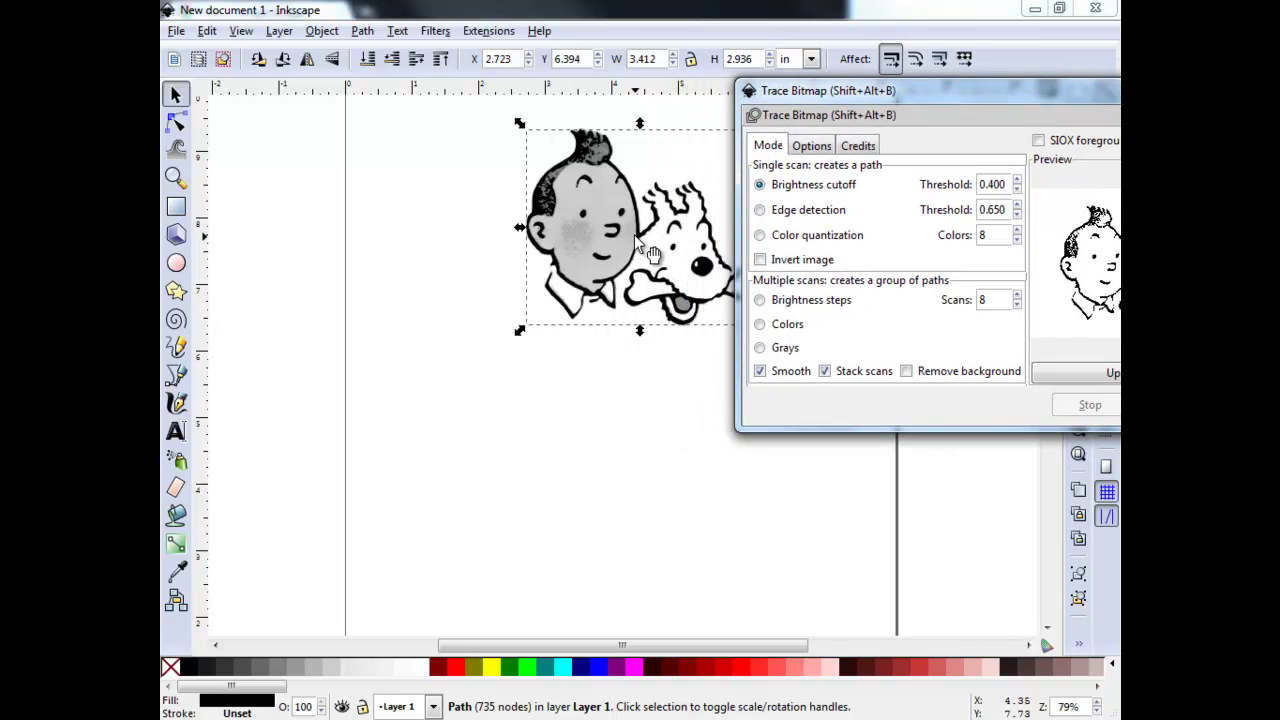
drag(634, 235, 429, 391)
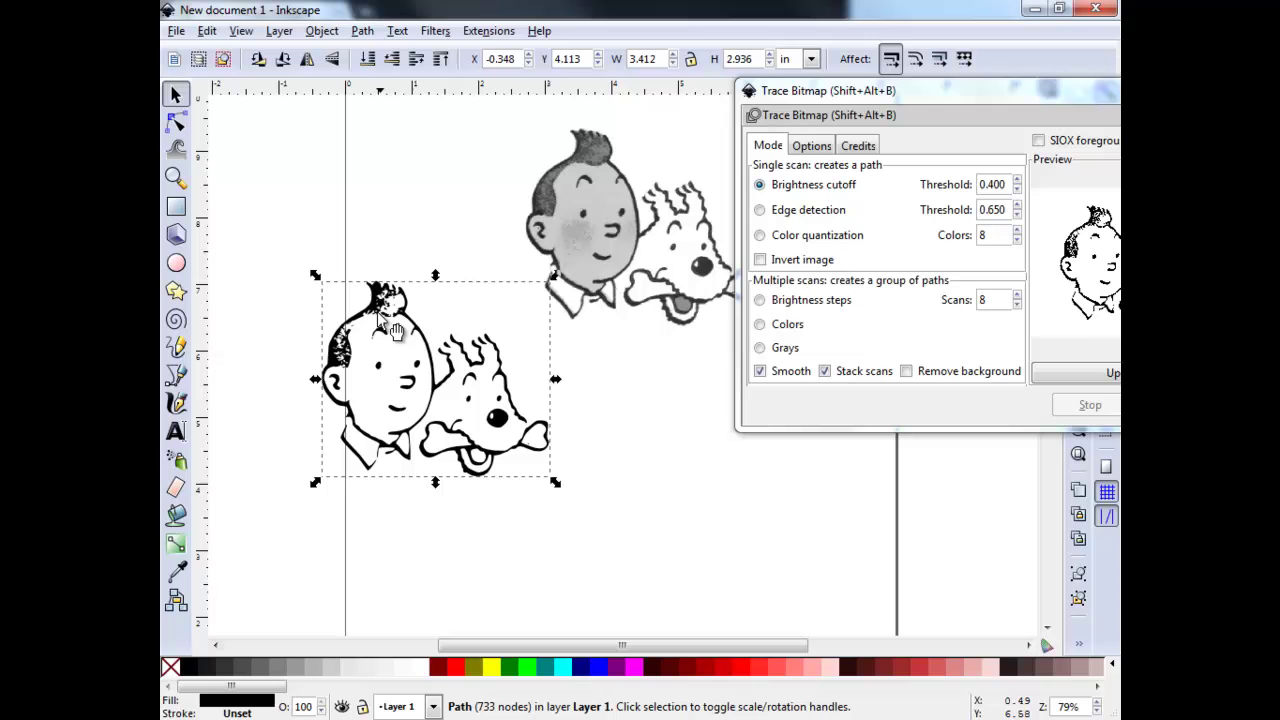
Trace the original image again at threshold 0.700 and place the darker path lower right.
click(648, 260)
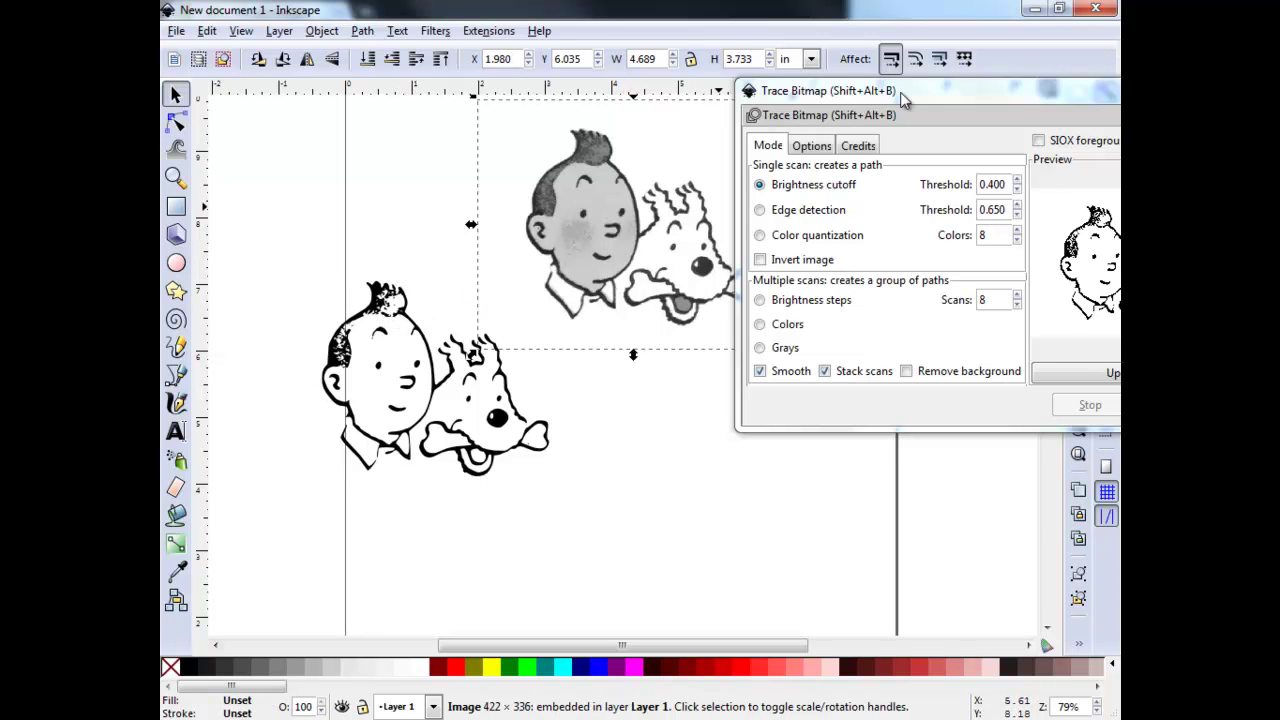
drag(904, 90, 780, 95)
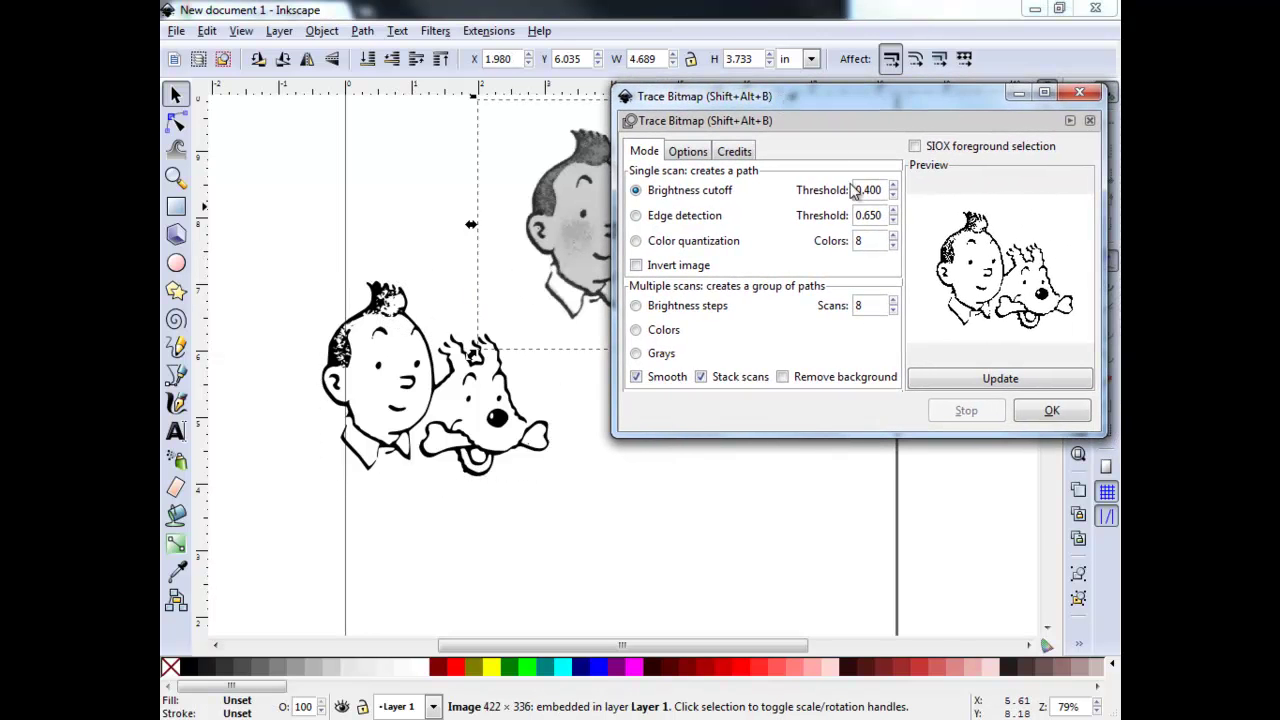
drag(886, 190, 840, 189)
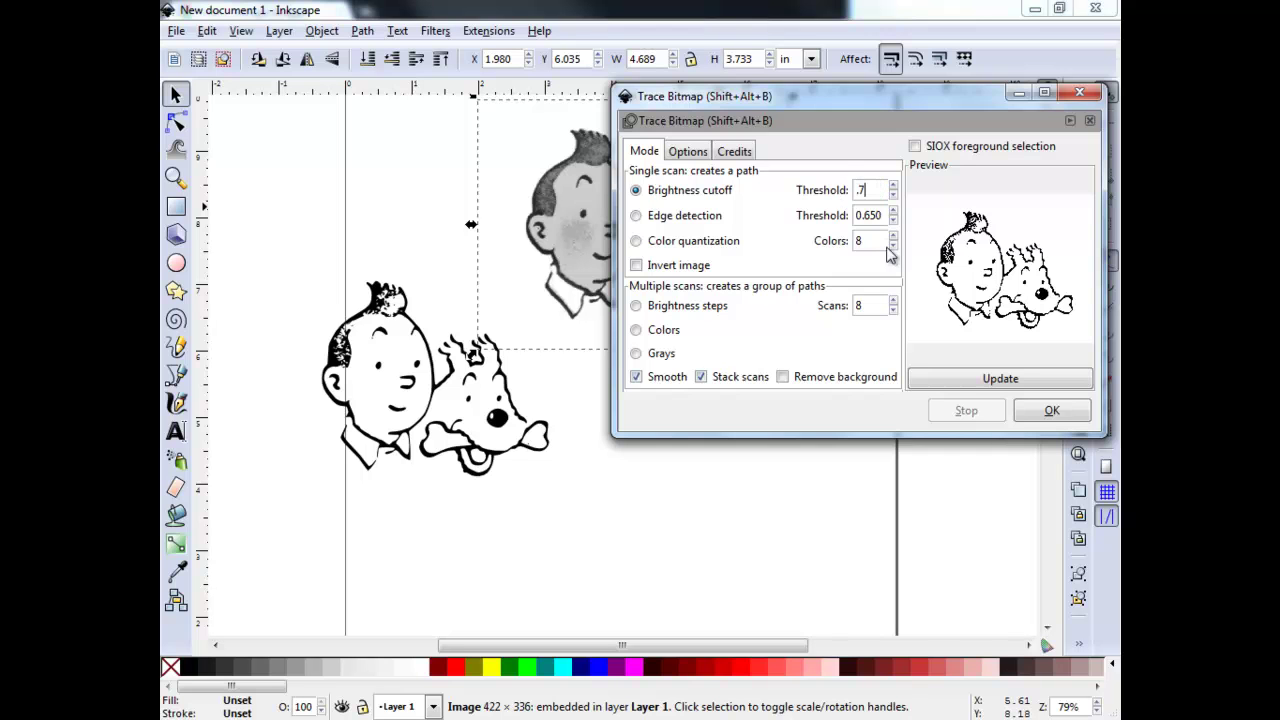
click(1000, 378)
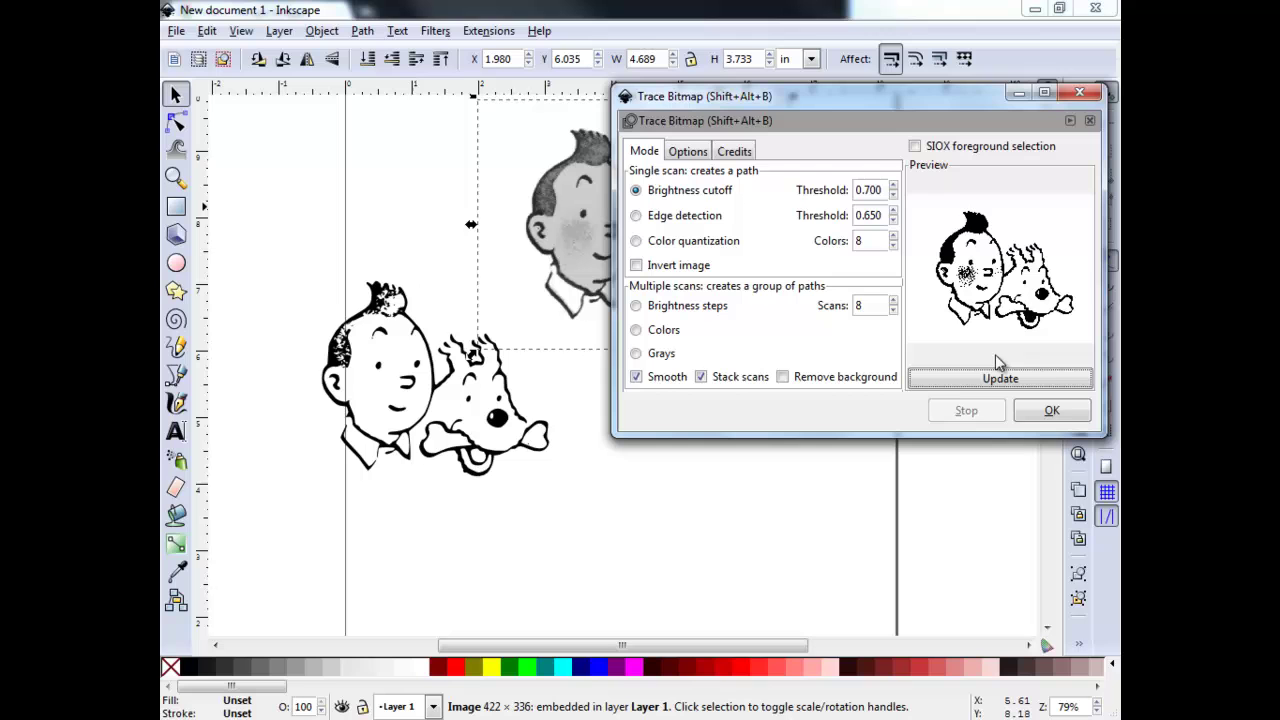
click(1052, 410)
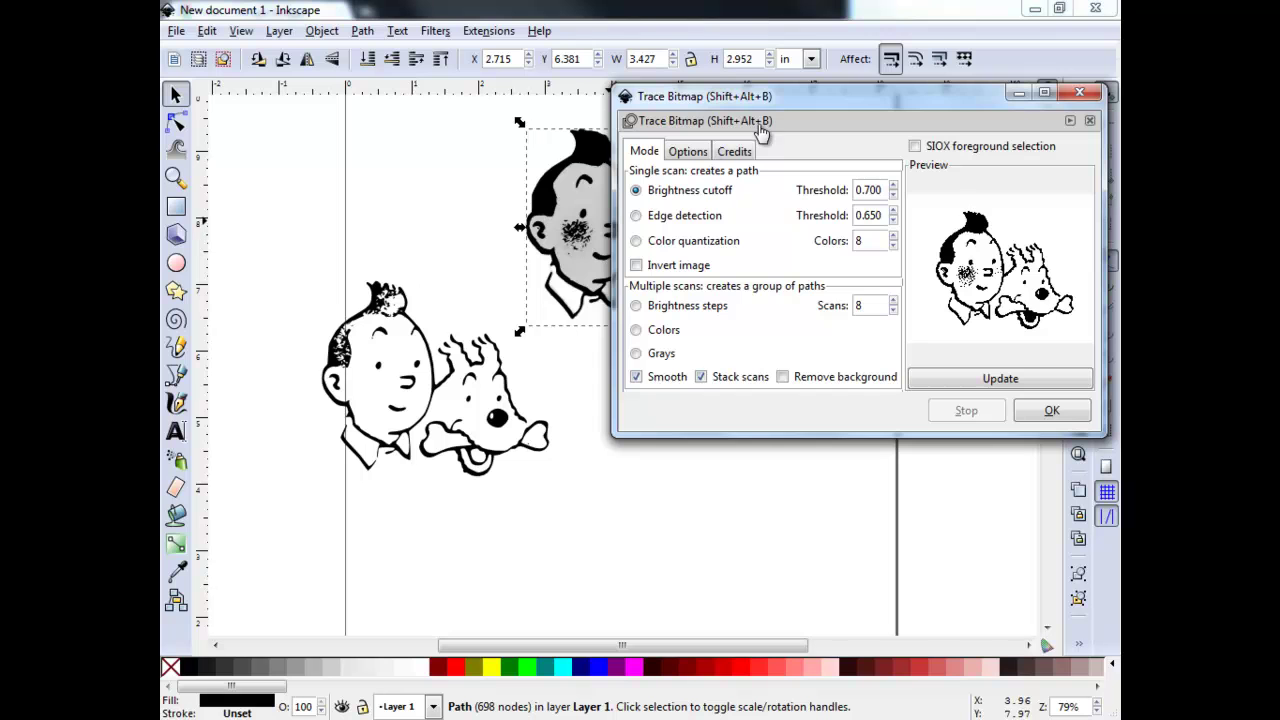
mouse_move(598, 249)
mouse_down()
mouse_move(699, 373)
mouse_move(784, 541)
mouse_up()
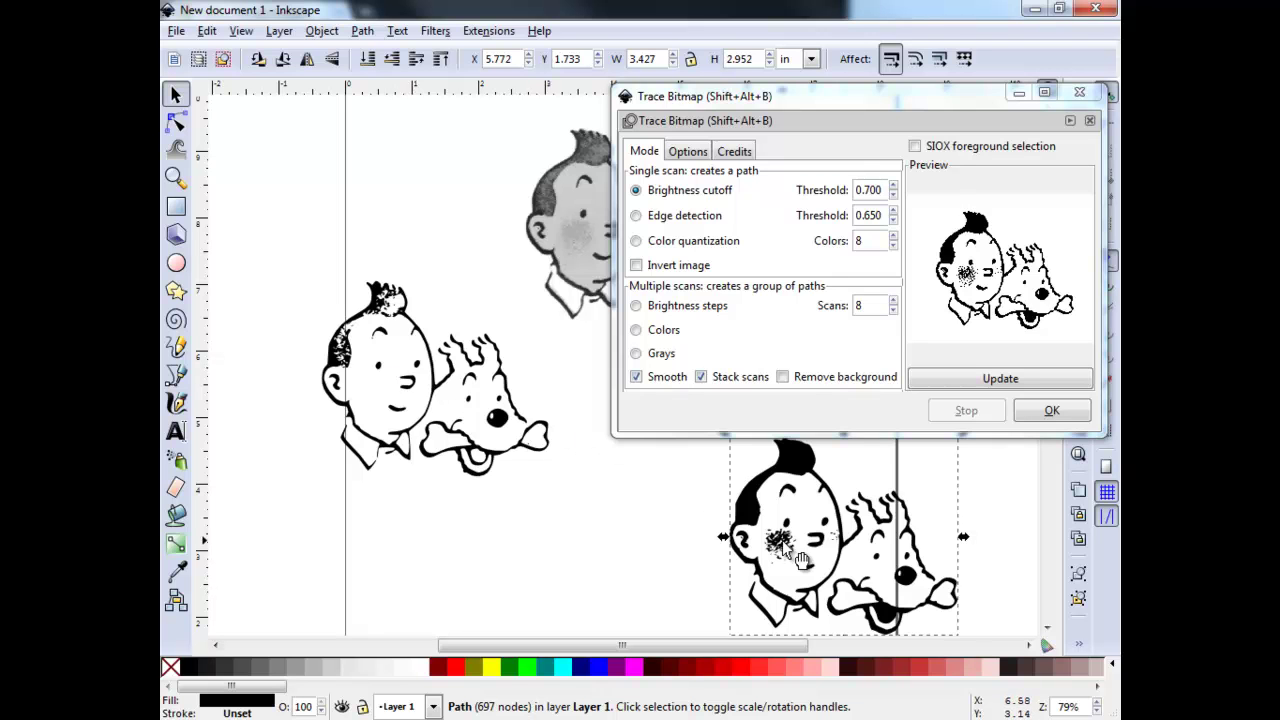
Make a third trace at threshold 0.600, place it beside the others, and close the tracing panel.
click(576, 245)
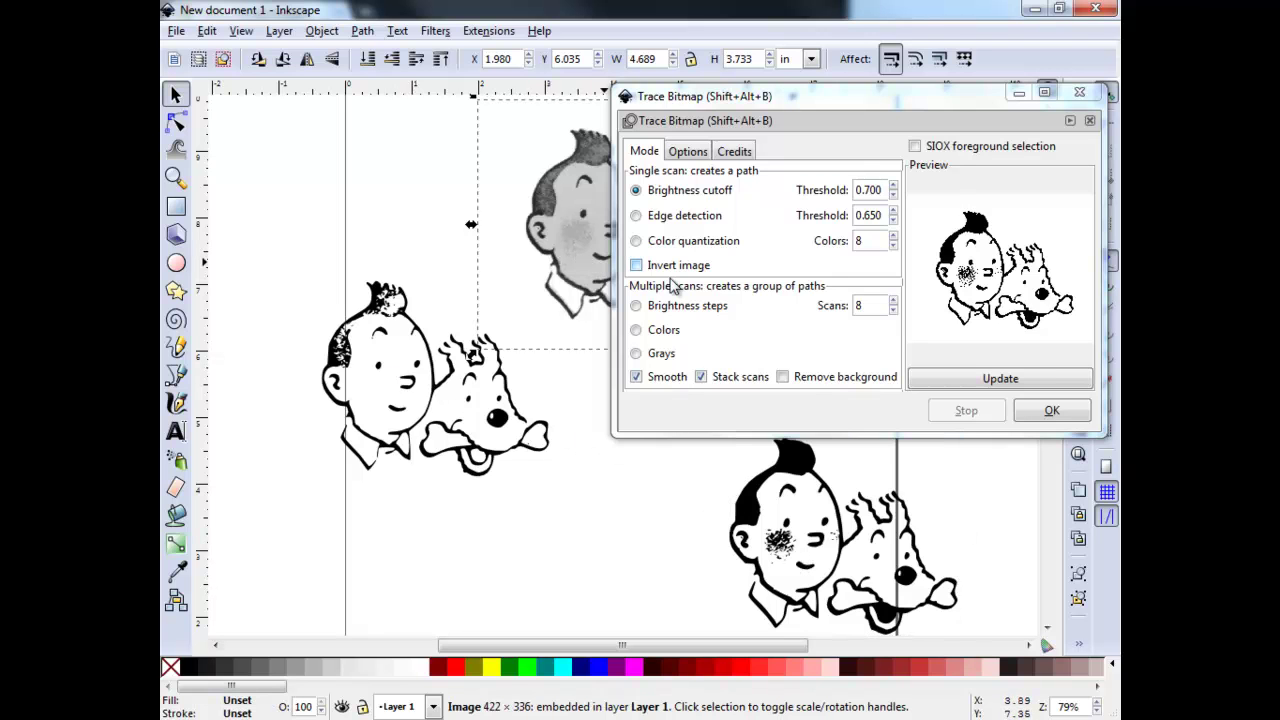
click(880, 190)
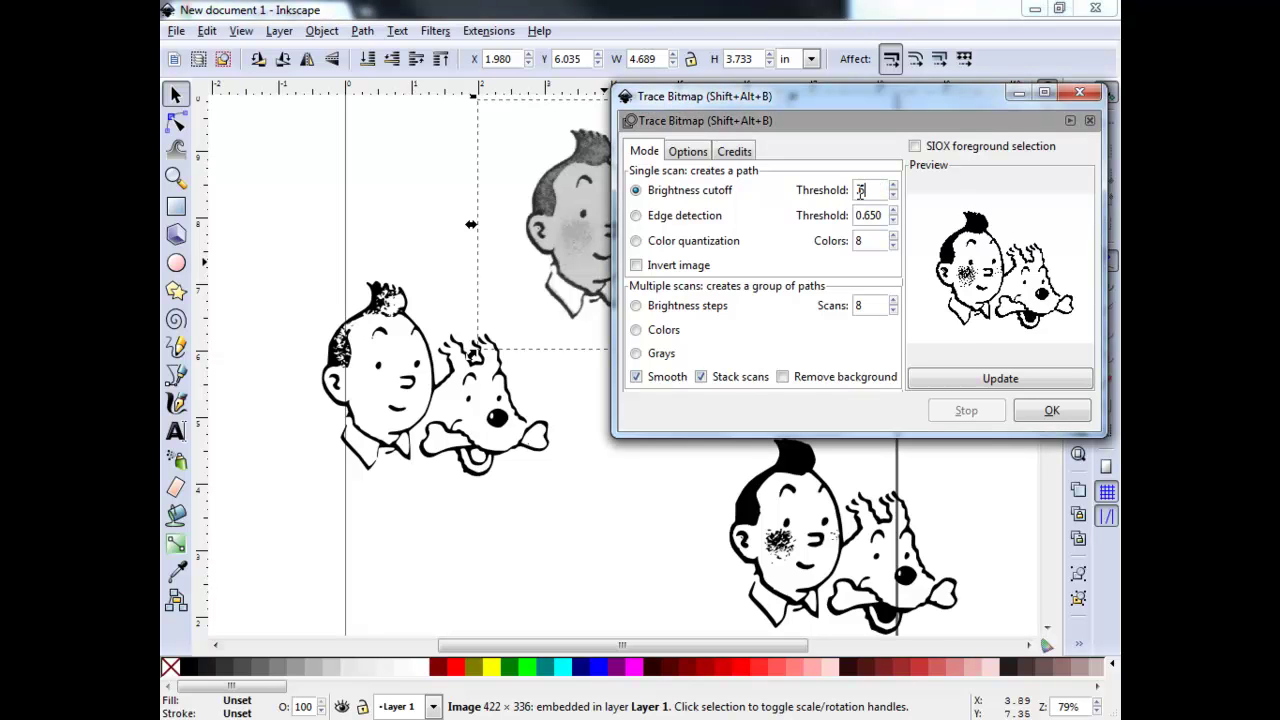
click(1011, 377)
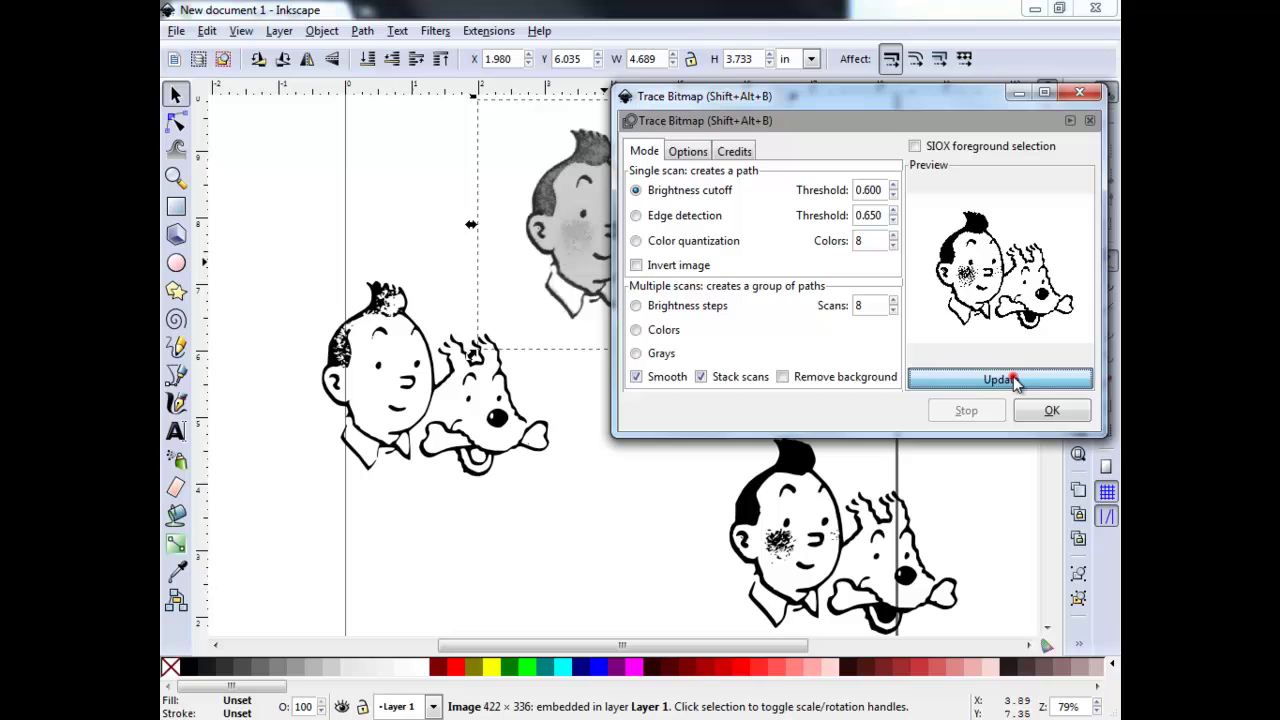
click(1052, 413)
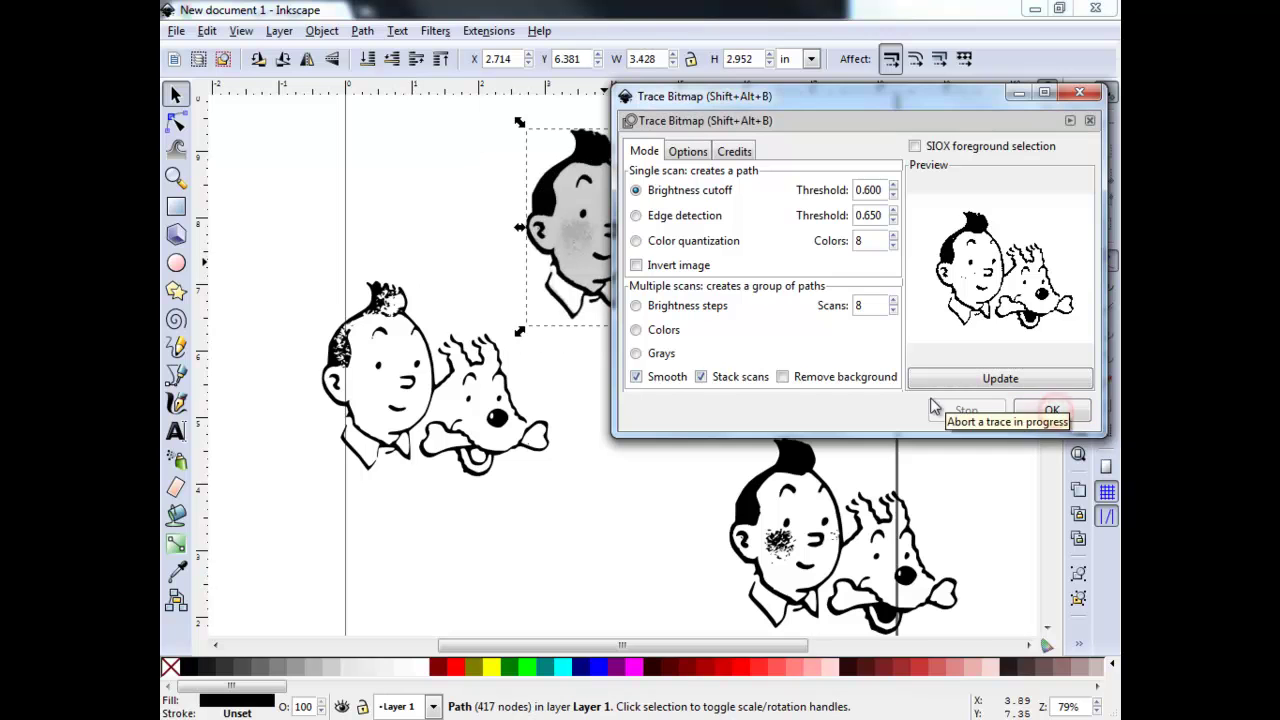
drag(568, 220, 552, 515)
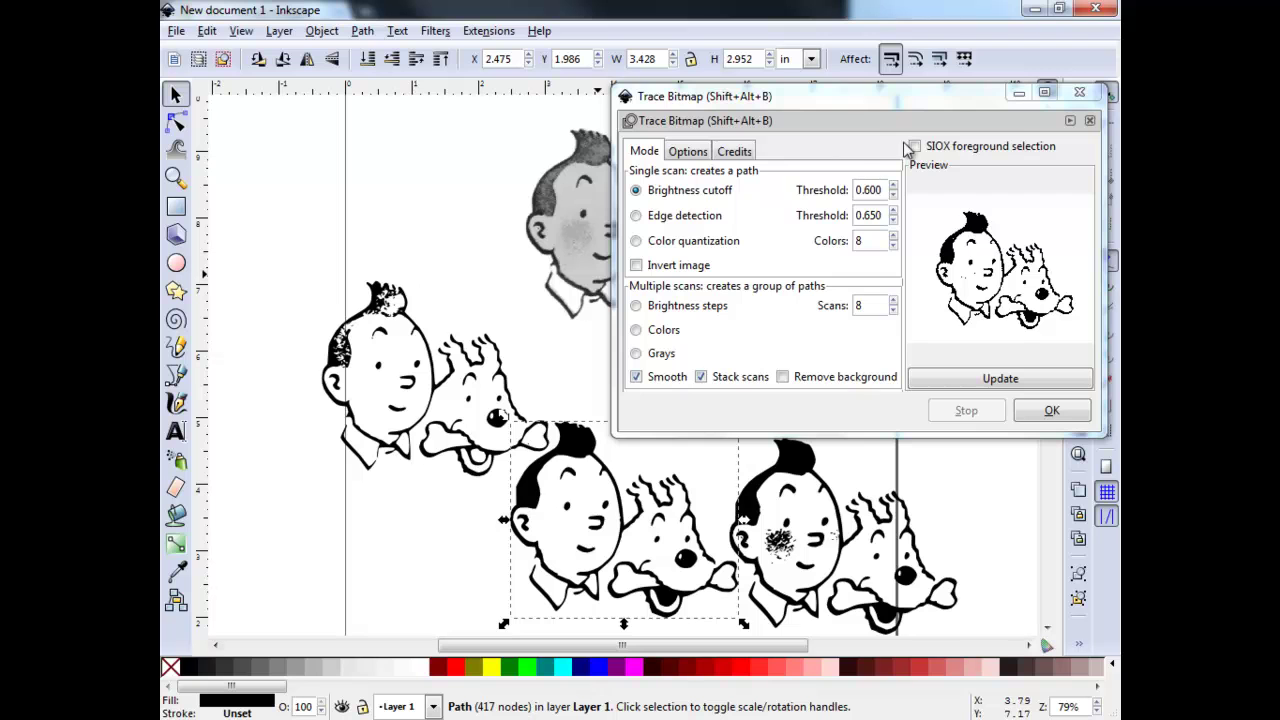
click(1079, 94)
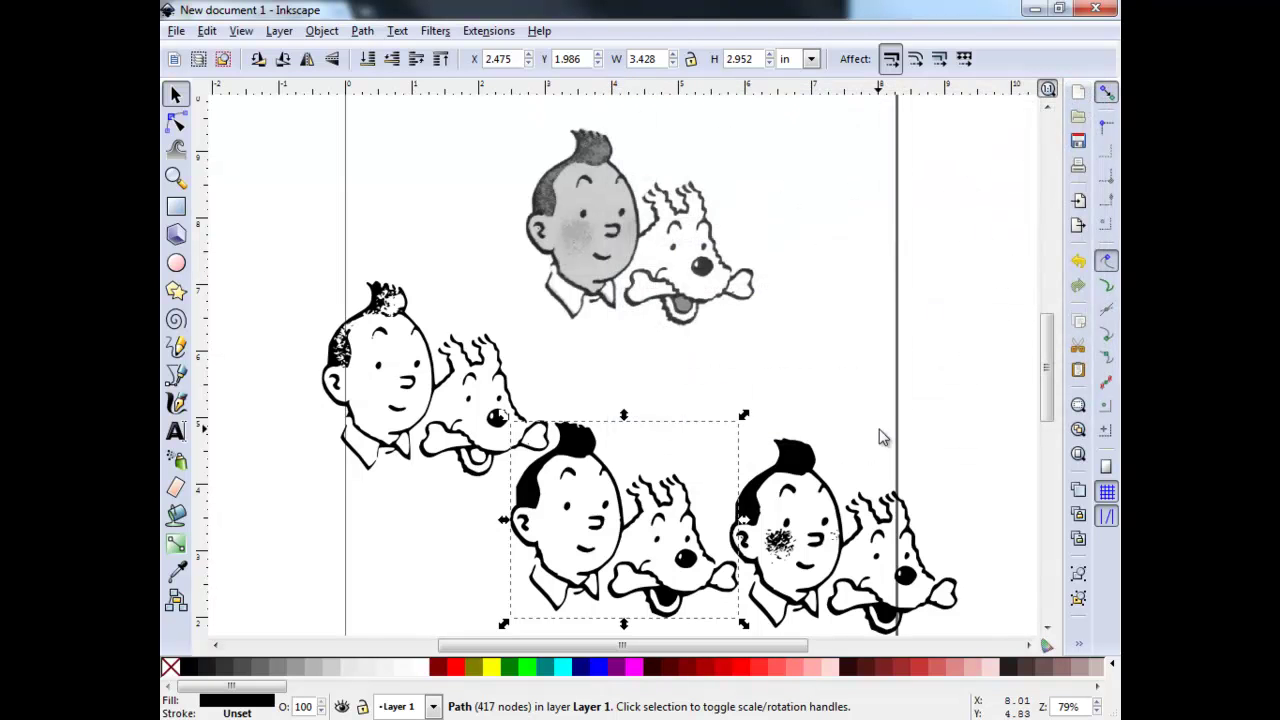
Delete the left and right traced copies and move the 417-node trace just below the original picture.
click(829, 493)
right_click(819, 486)
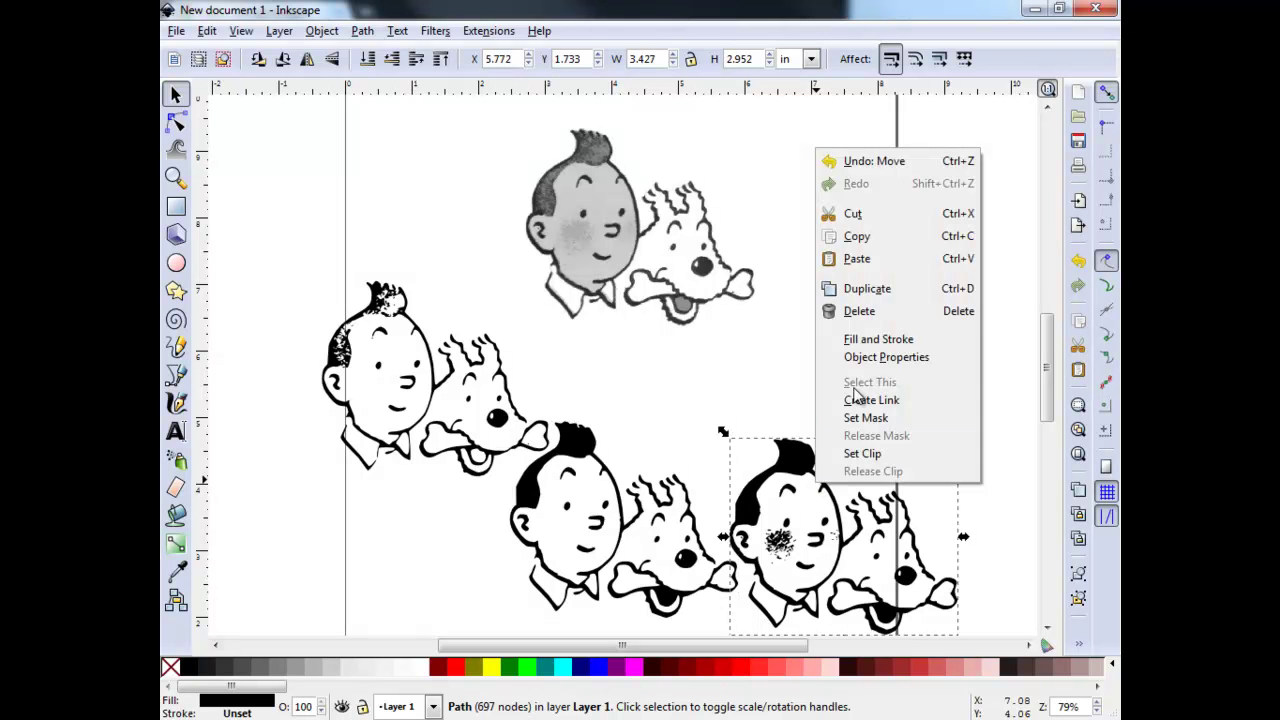
click(861, 309)
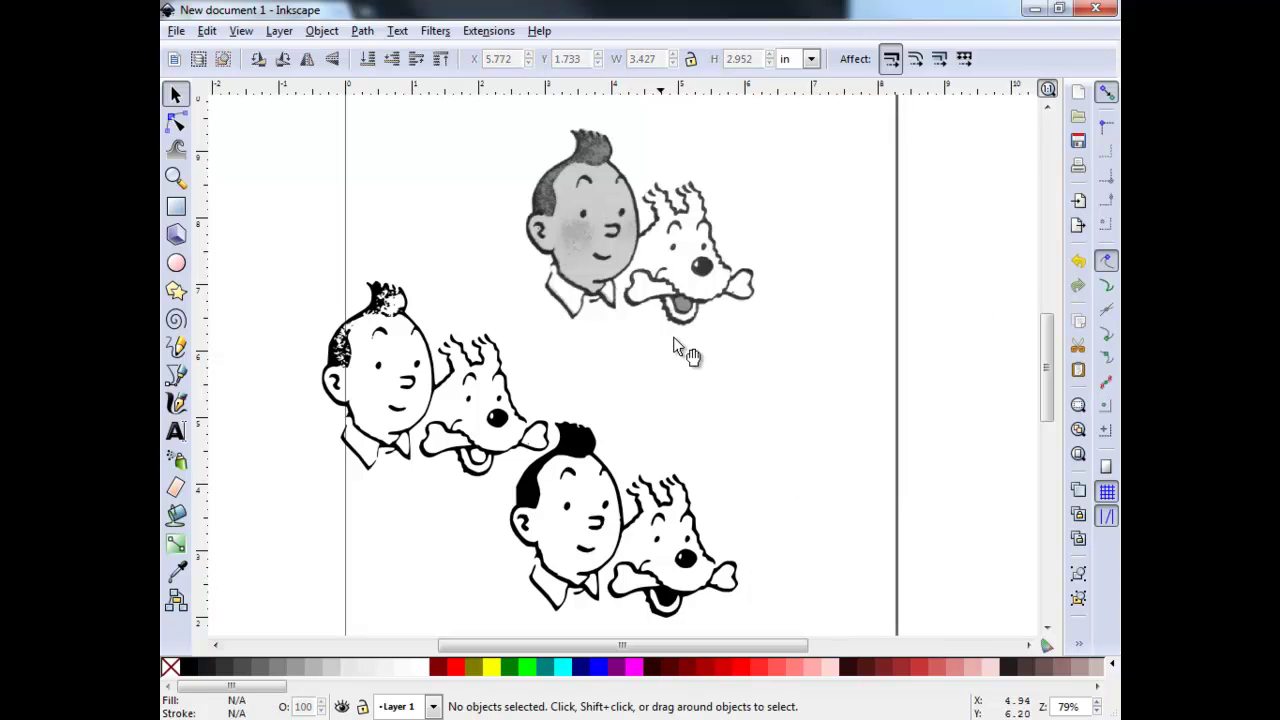
key(Delete)
click(432, 379)
right_click(432, 379)
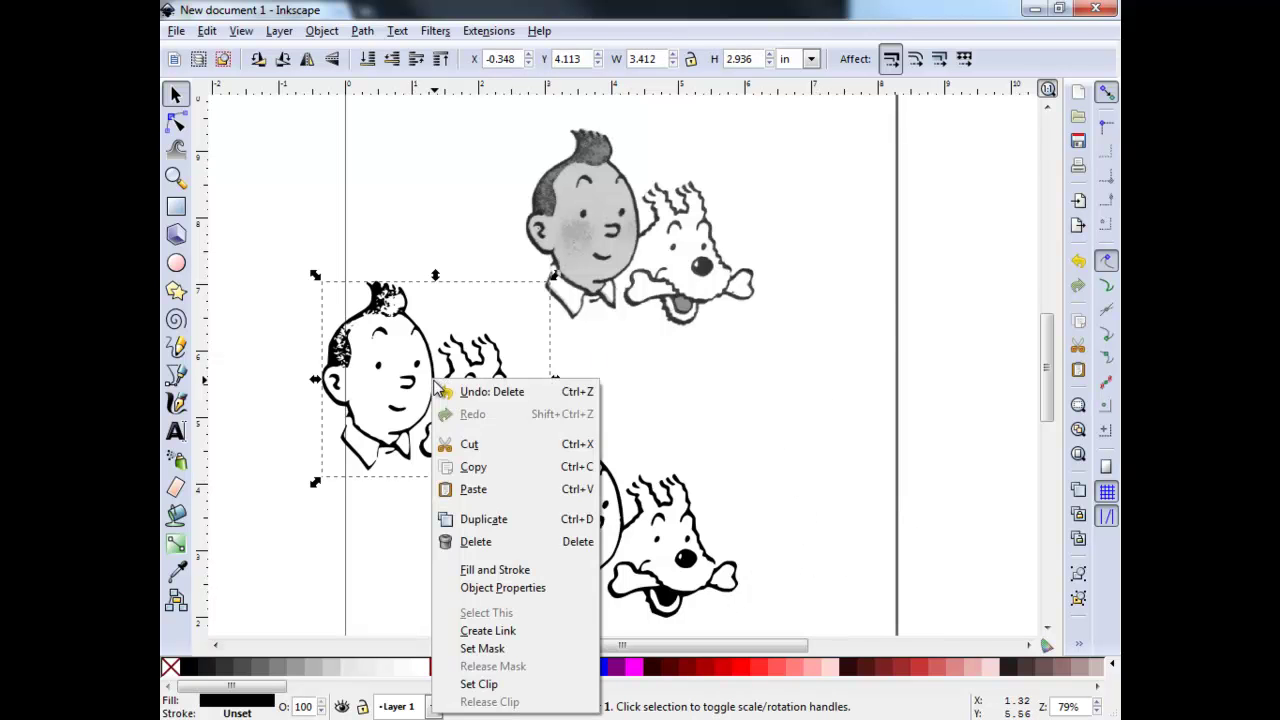
click(478, 545)
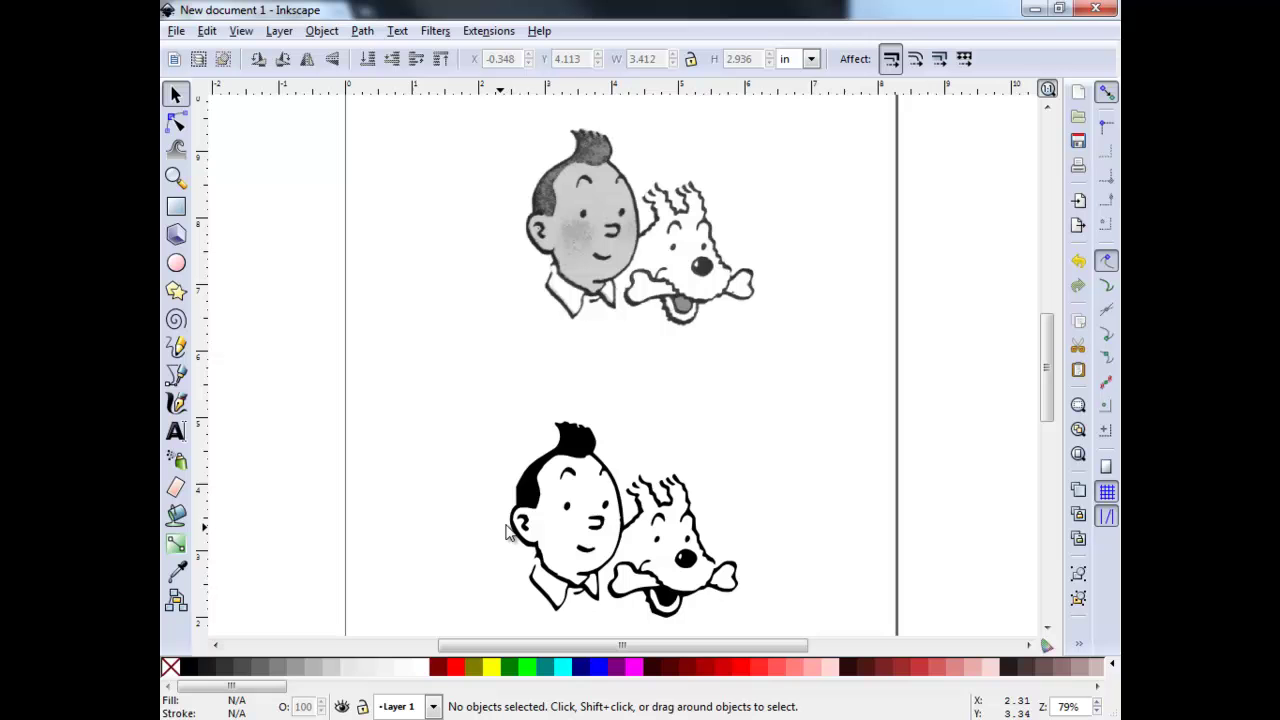
drag(634, 518, 649, 430)
click(832, 397)
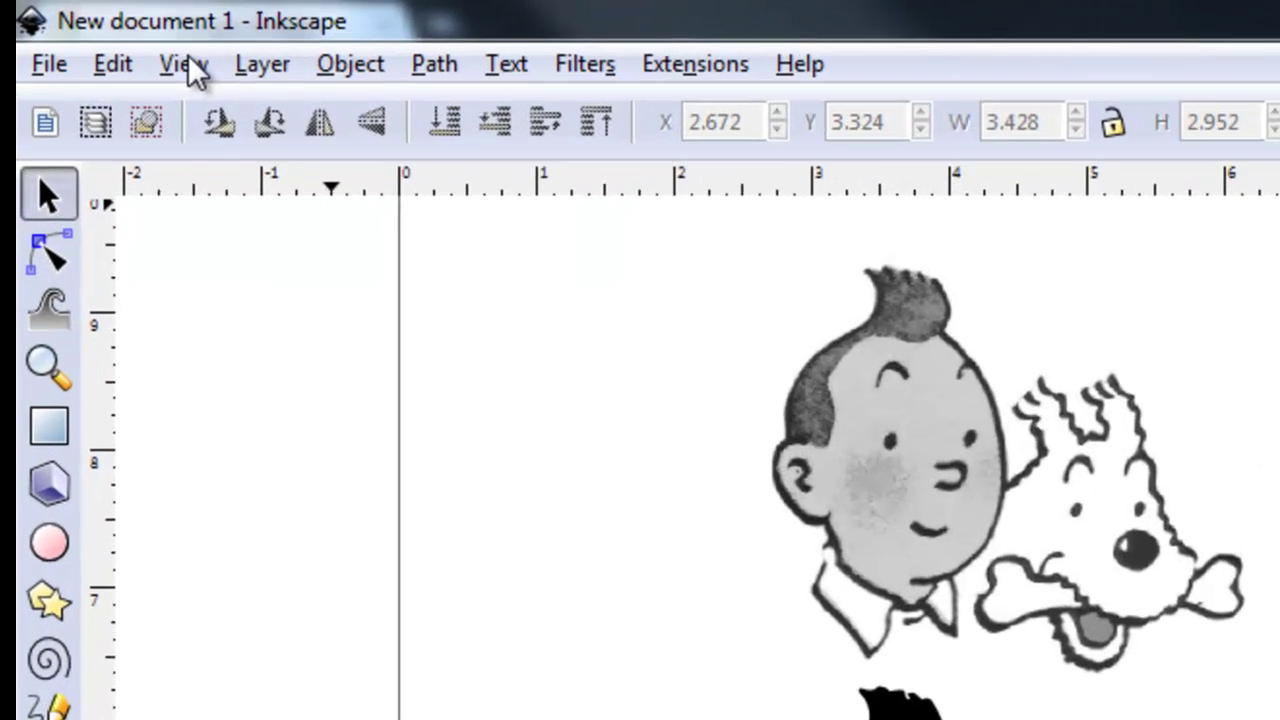
Switch the display mode to Outline and nudge the 417-node trace slightly downward.
click(186, 60)
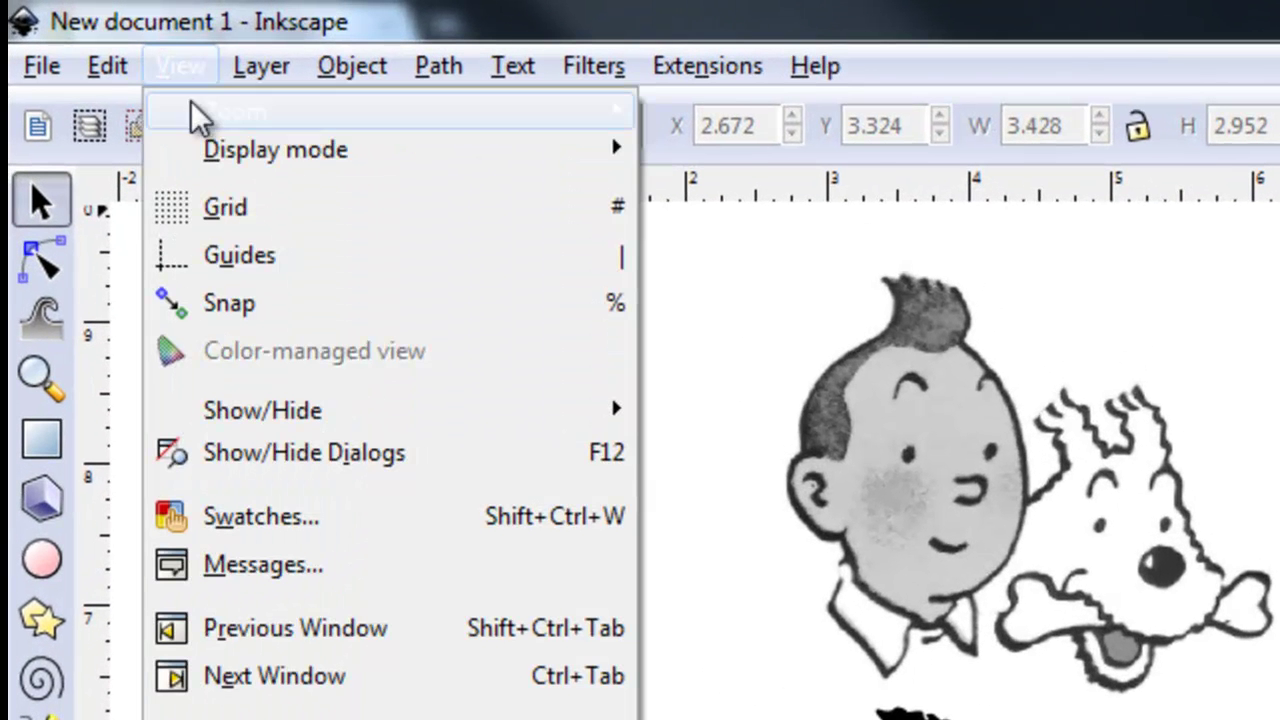
mouse_move(207, 150)
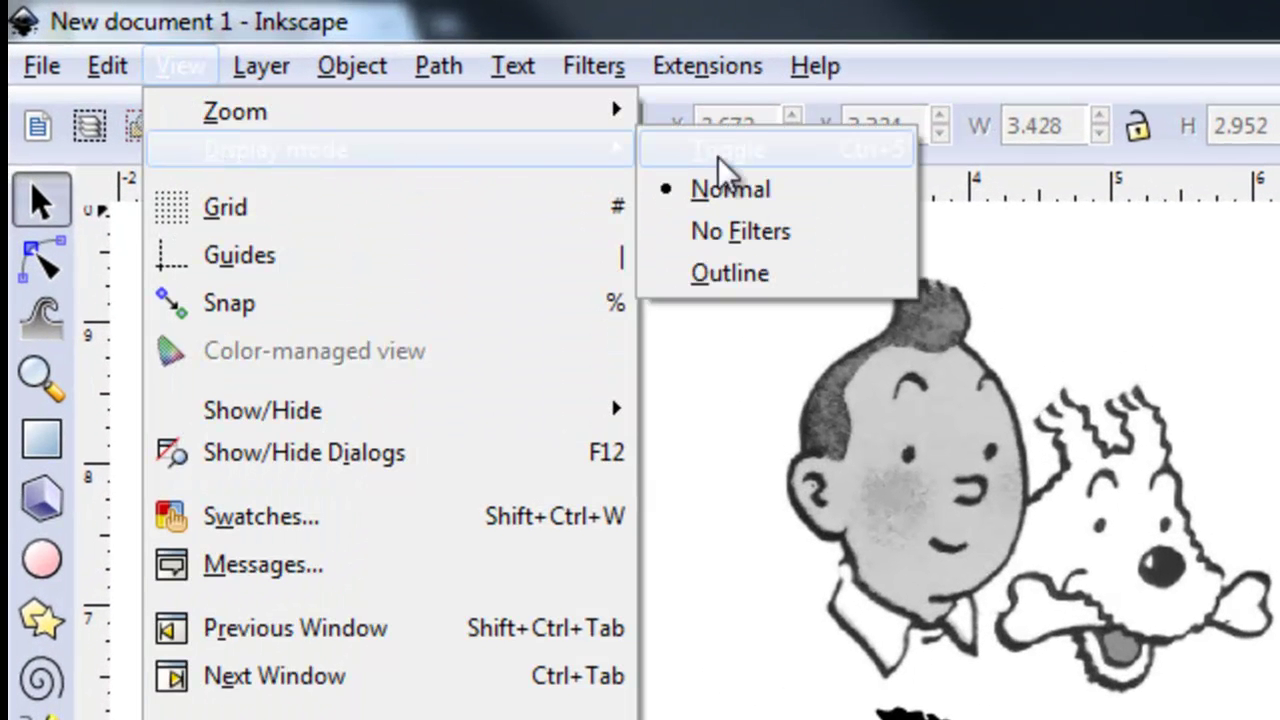
click(770, 285)
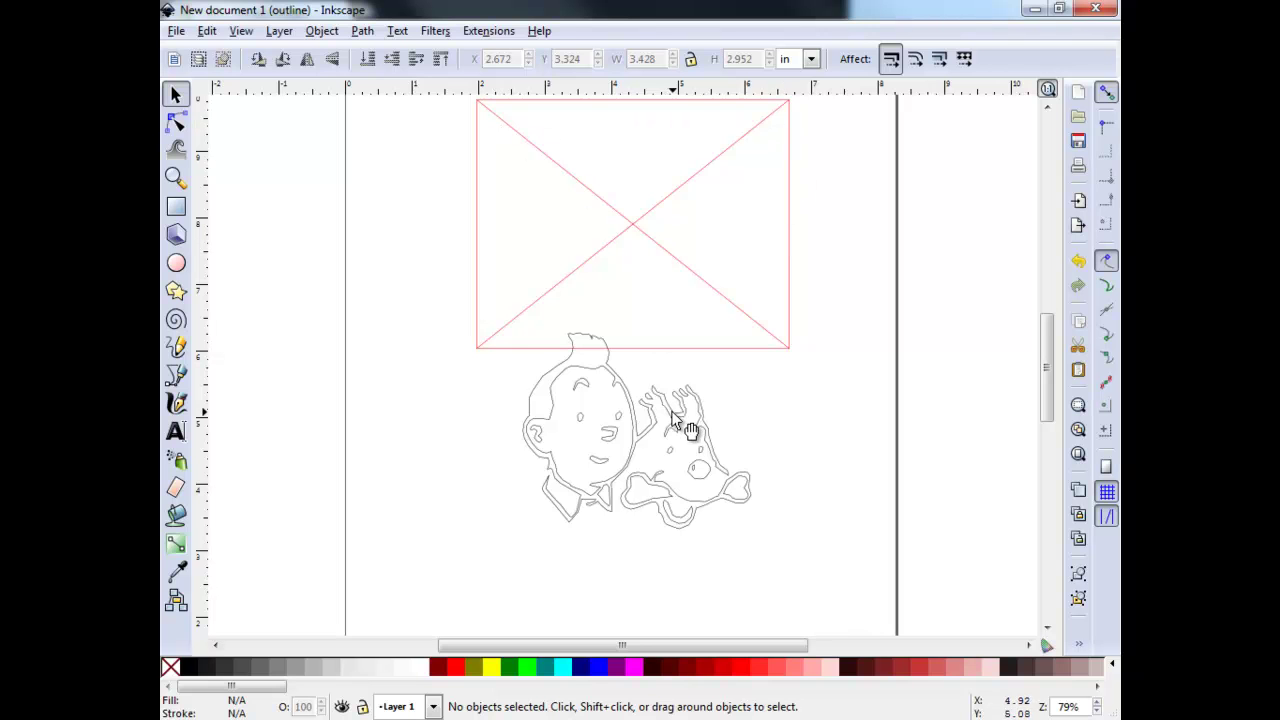
scroll(780, 406, down, 1)
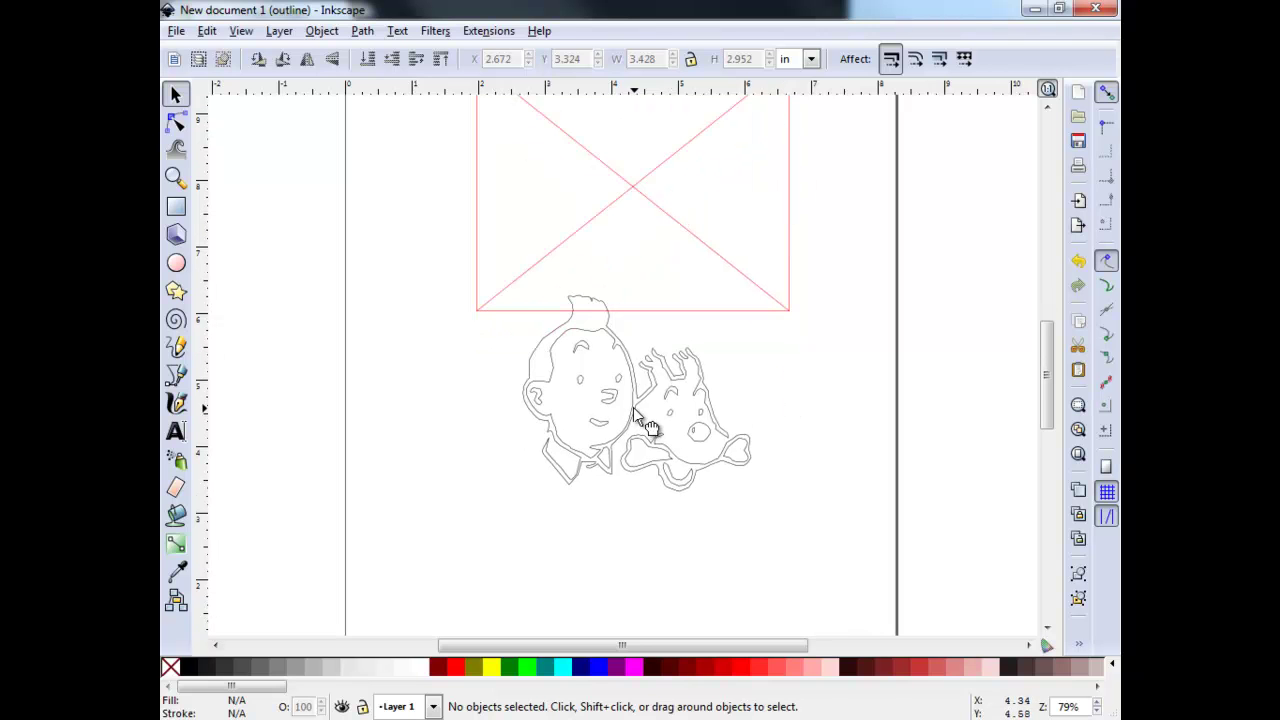
drag(636, 414, 642, 451)
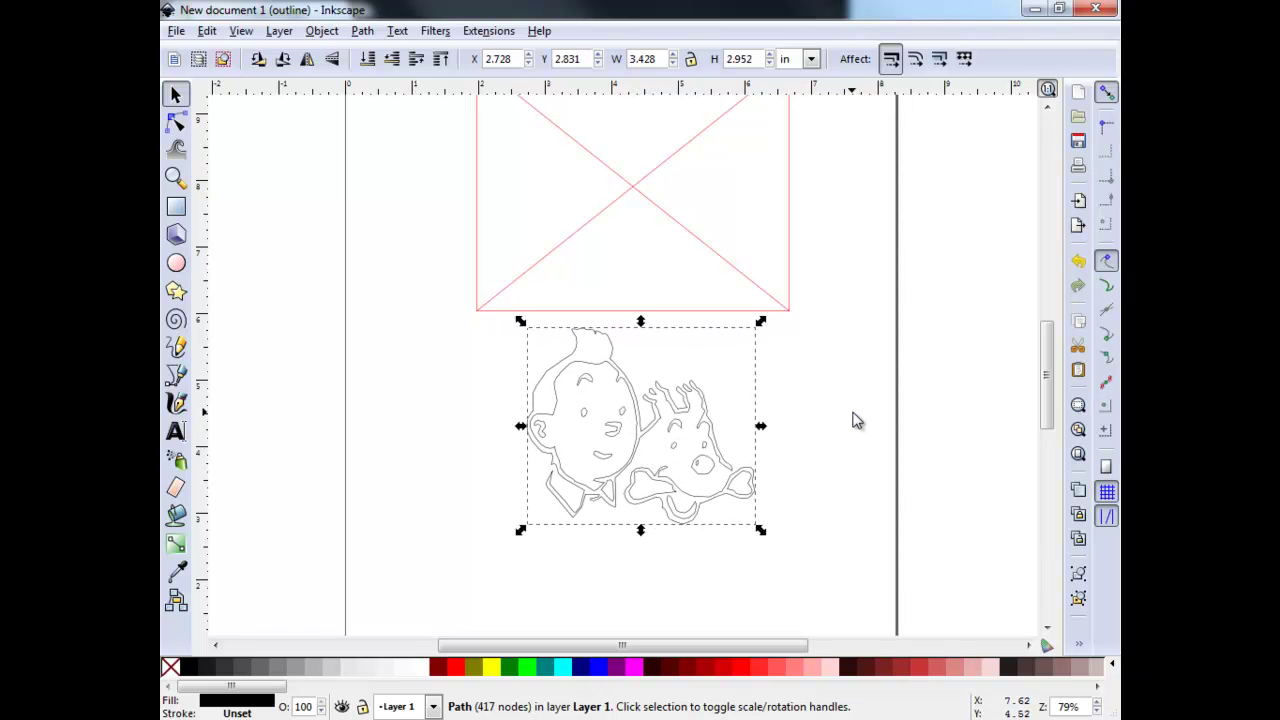
Delete the original embedded 422 × 336 picture above the trace.
click(634, 192)
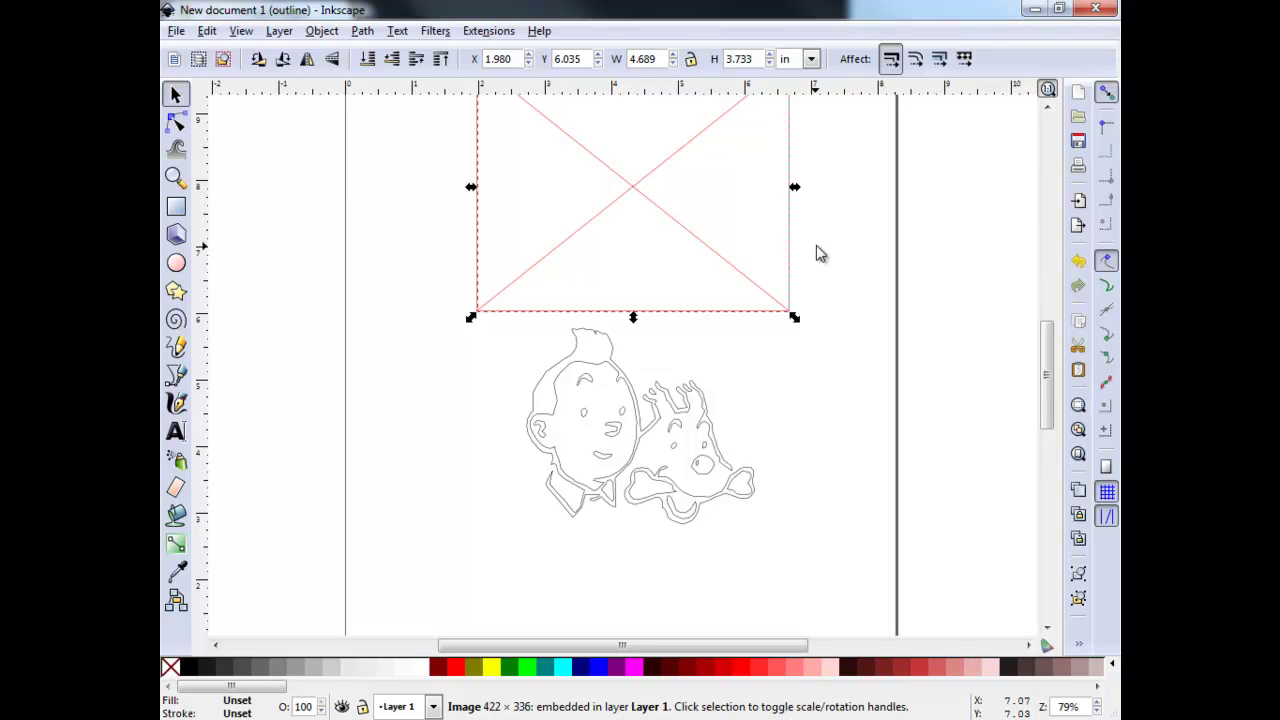
key(Delete)
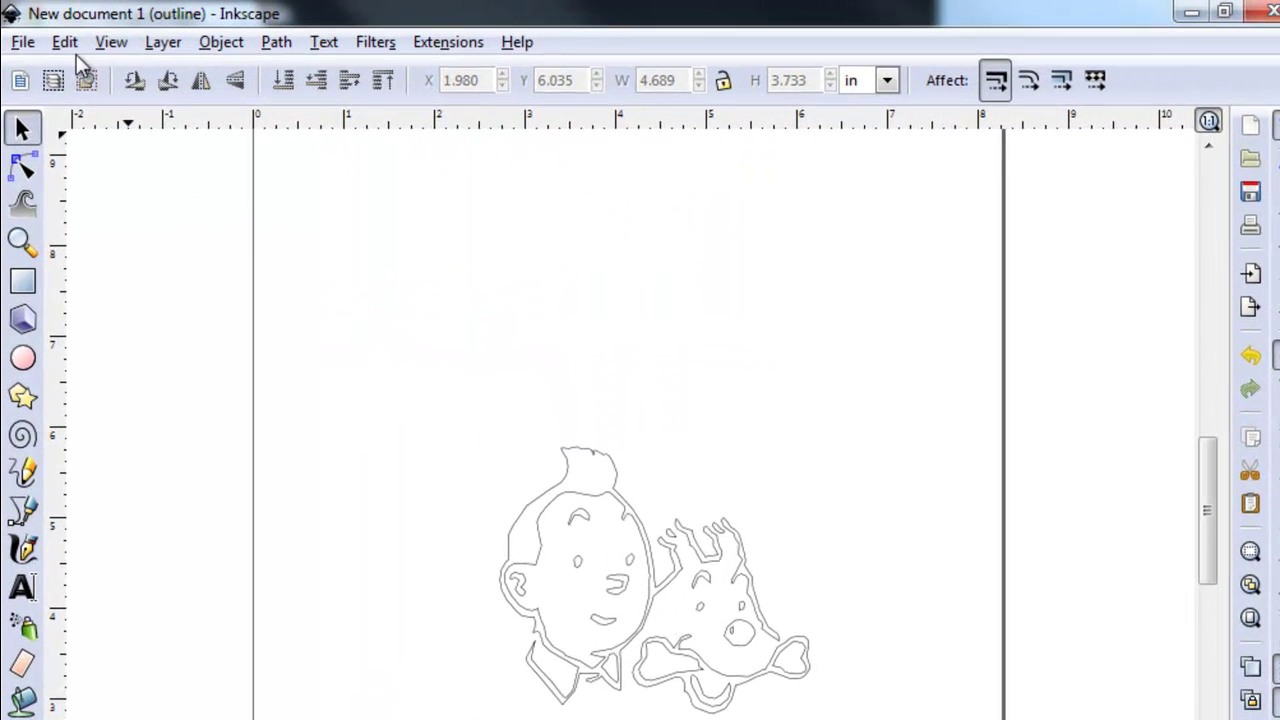
In Document Properties, set the left resize margin to 1 and fit the page to the drawing.
click(33, 44)
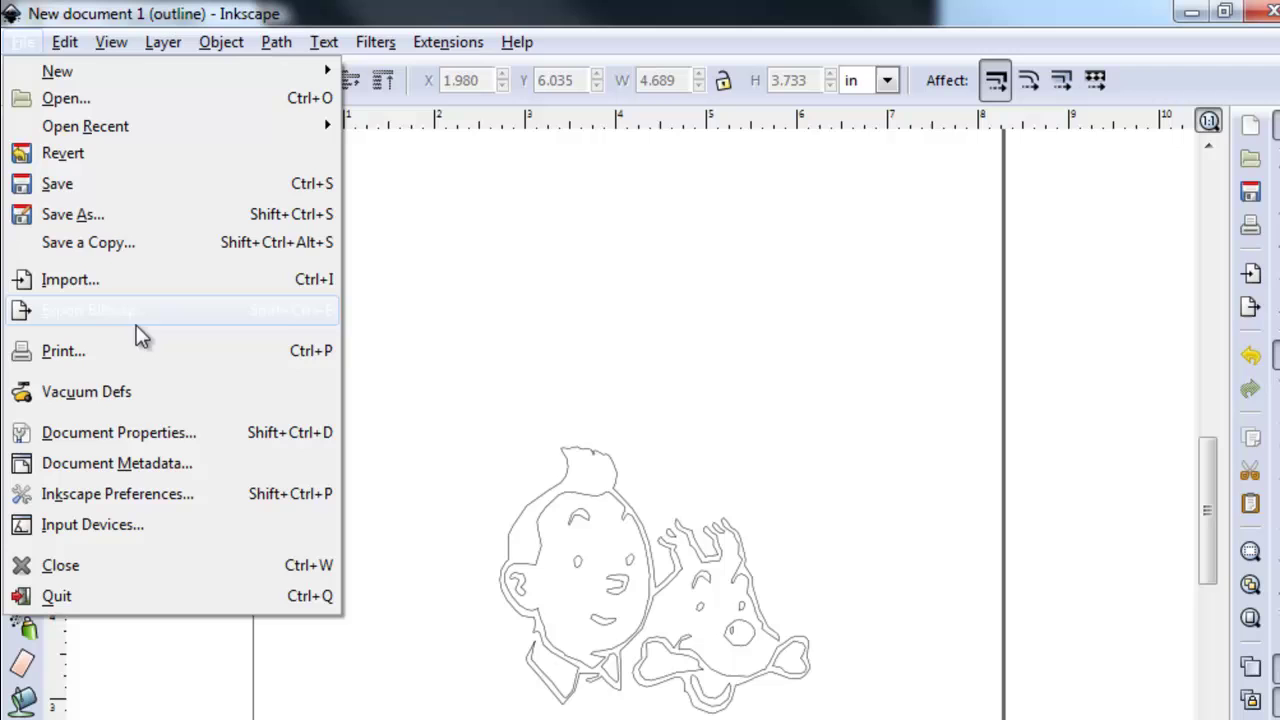
click(186, 434)
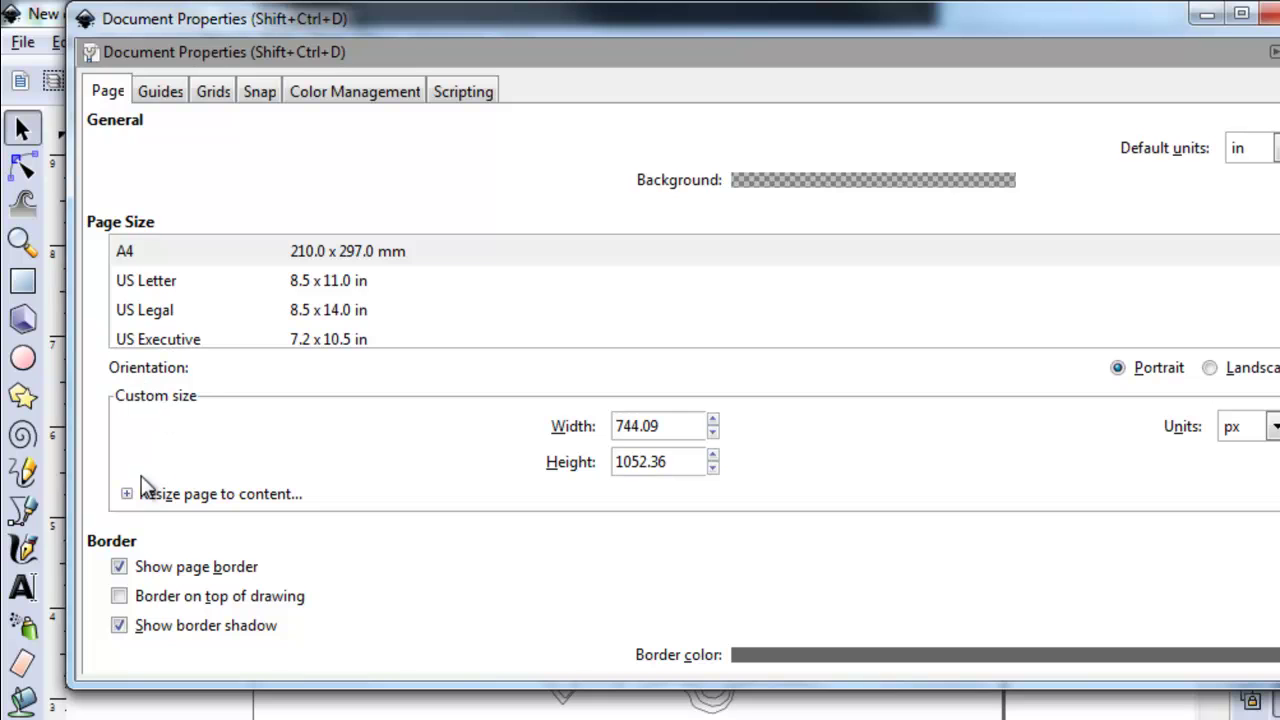
click(131, 498)
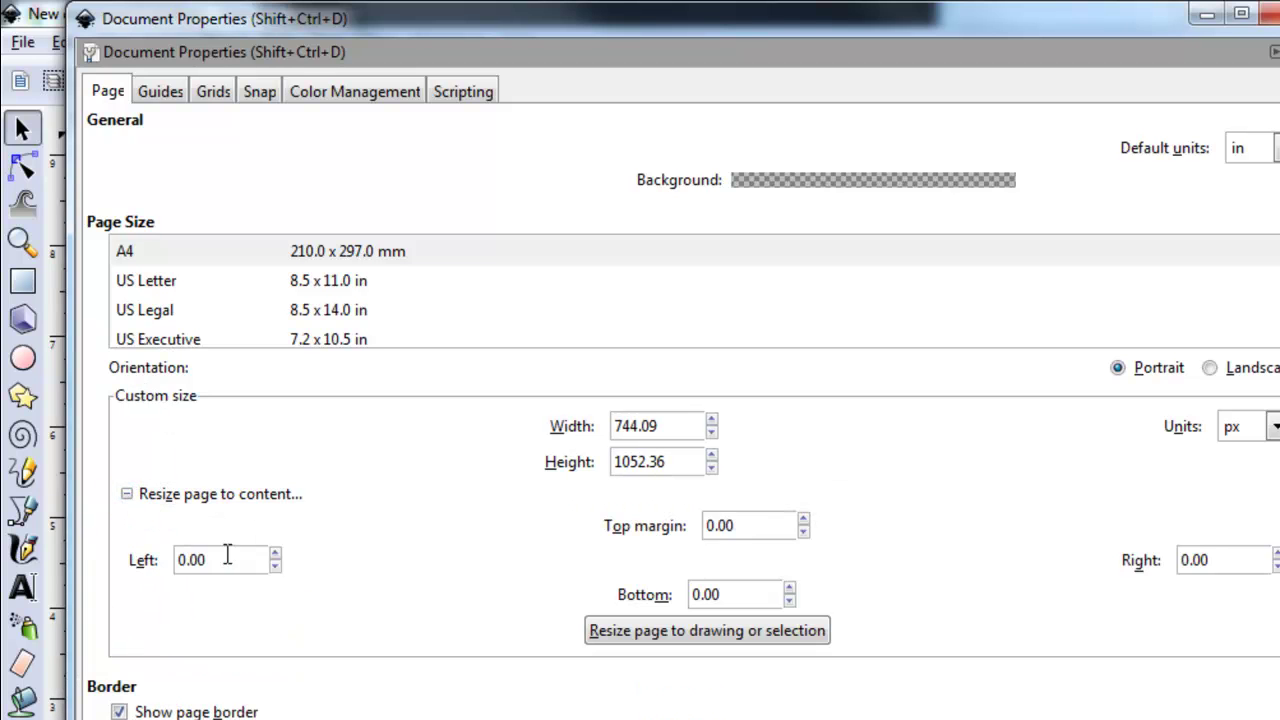
drag(229, 557, 188, 556)
text(1)
click(650, 640)
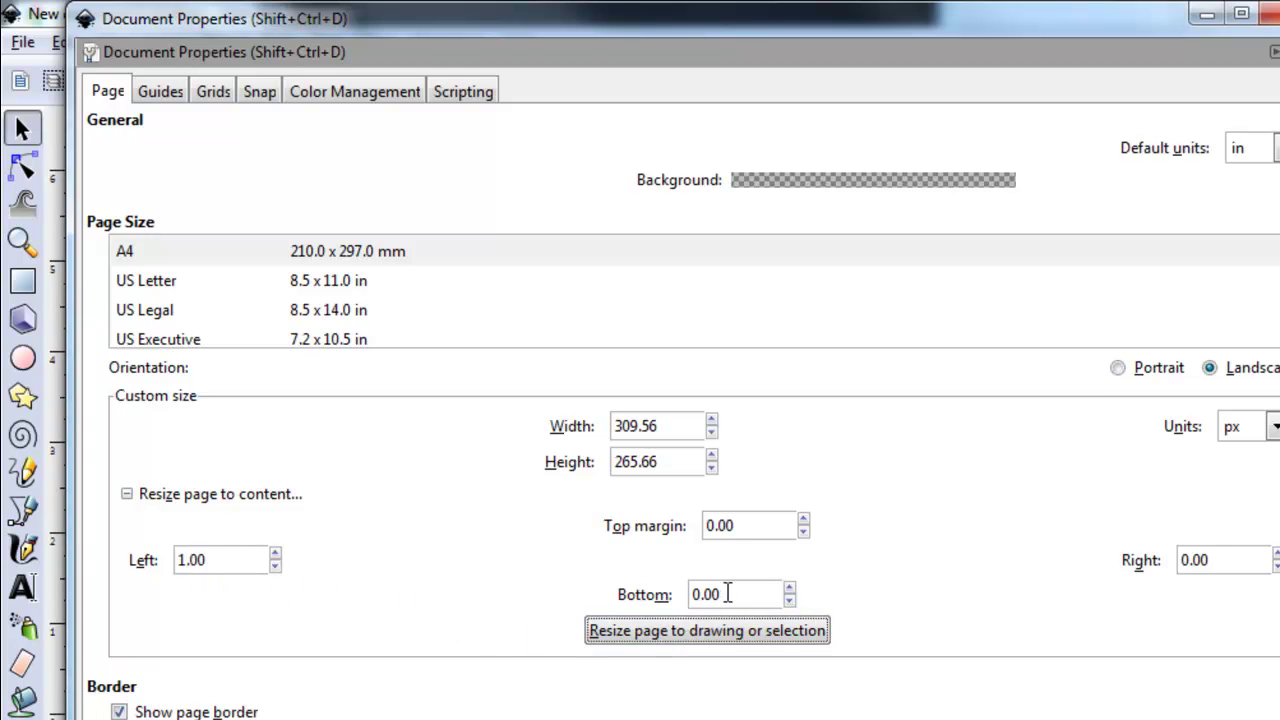
Set the bottom, top and right margins to 1, refitting the page to 310.56 × 267.66 px.
drag(737, 594, 682, 597)
text(1)
click(751, 631)
drag(766, 524, 700, 526)
text(1)
click(763, 643)
drag(1238, 560, 1180, 561)
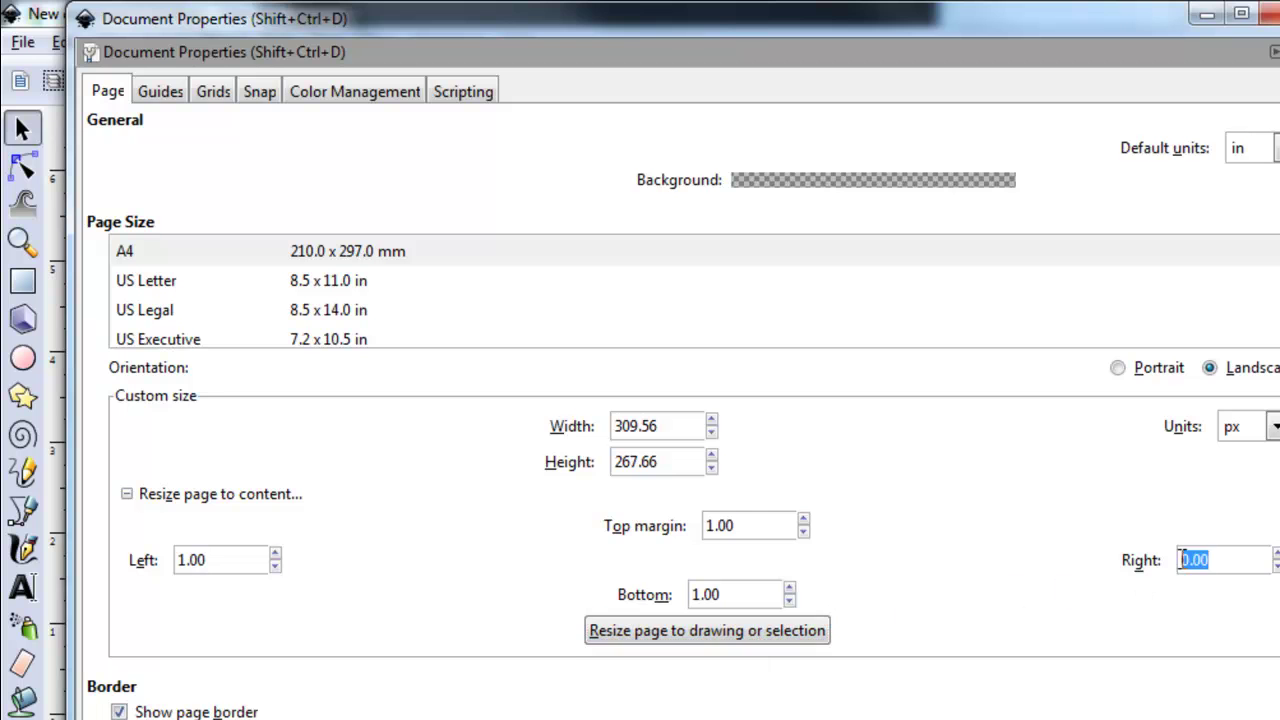
text(1)
click(790, 634)
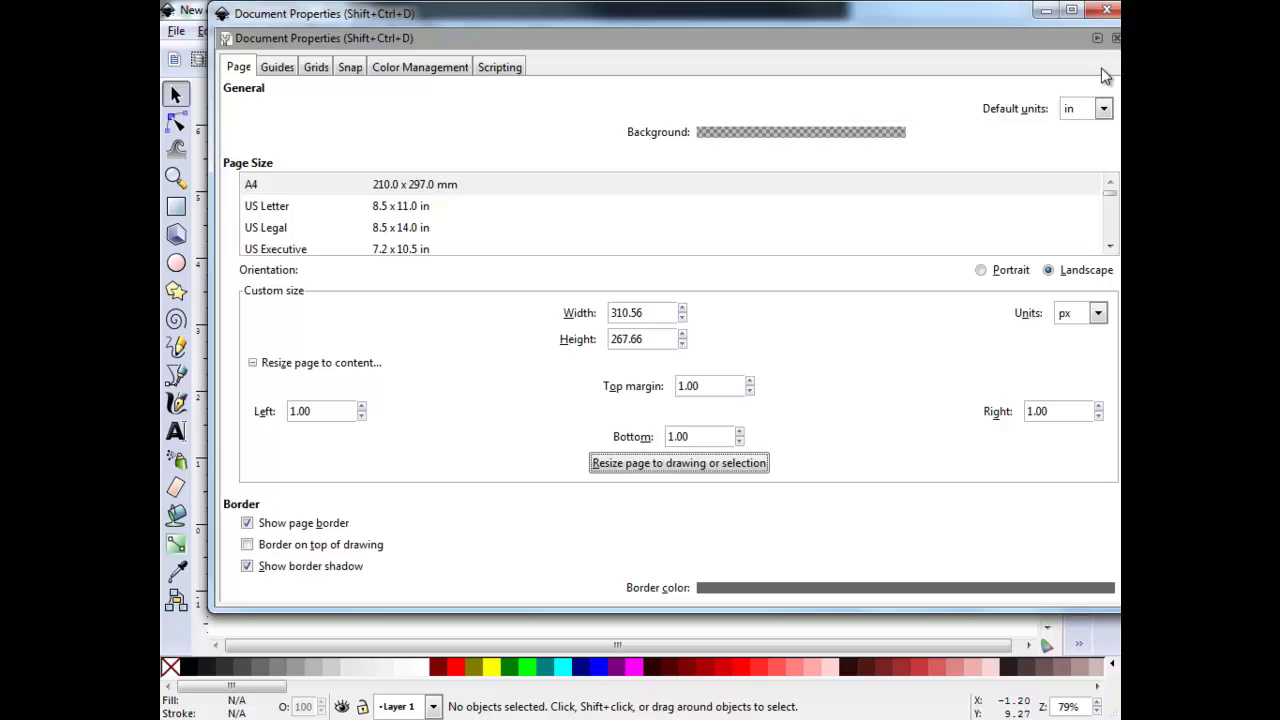
click(1105, 12)
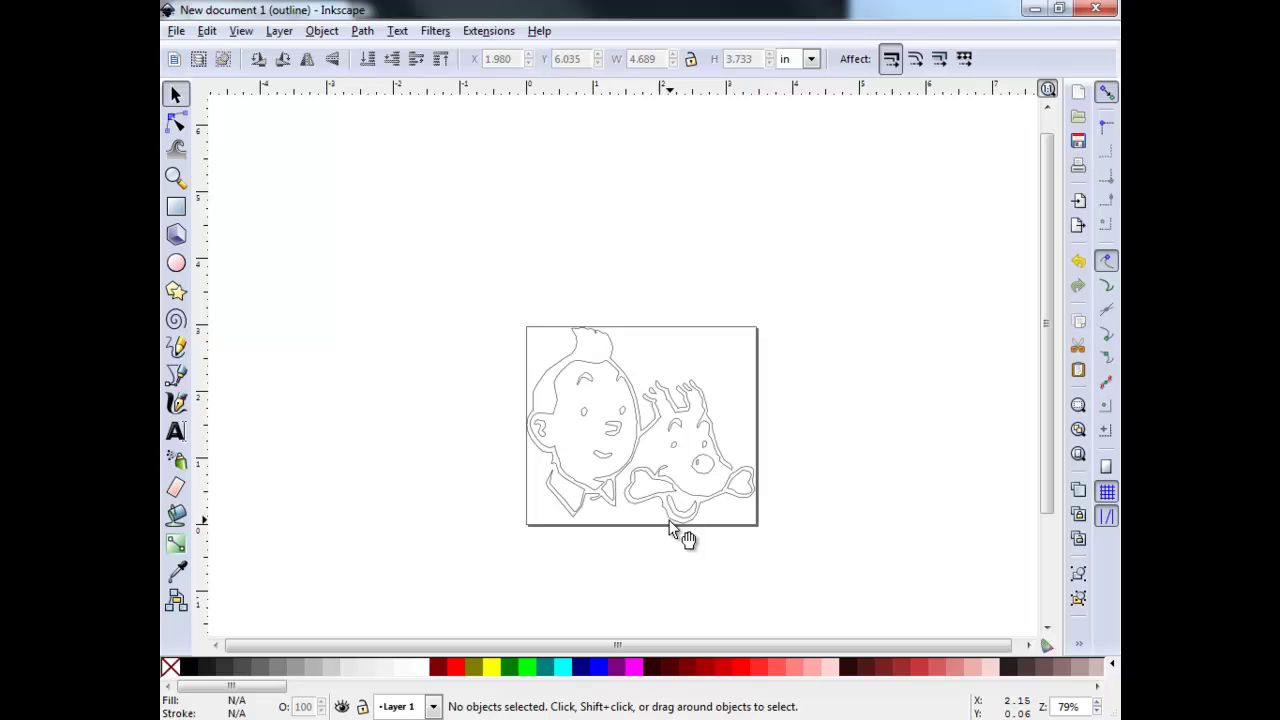
Zoom into the traced outline, then step the zoom back to 169% so the page fills the window.
key(ctrl)
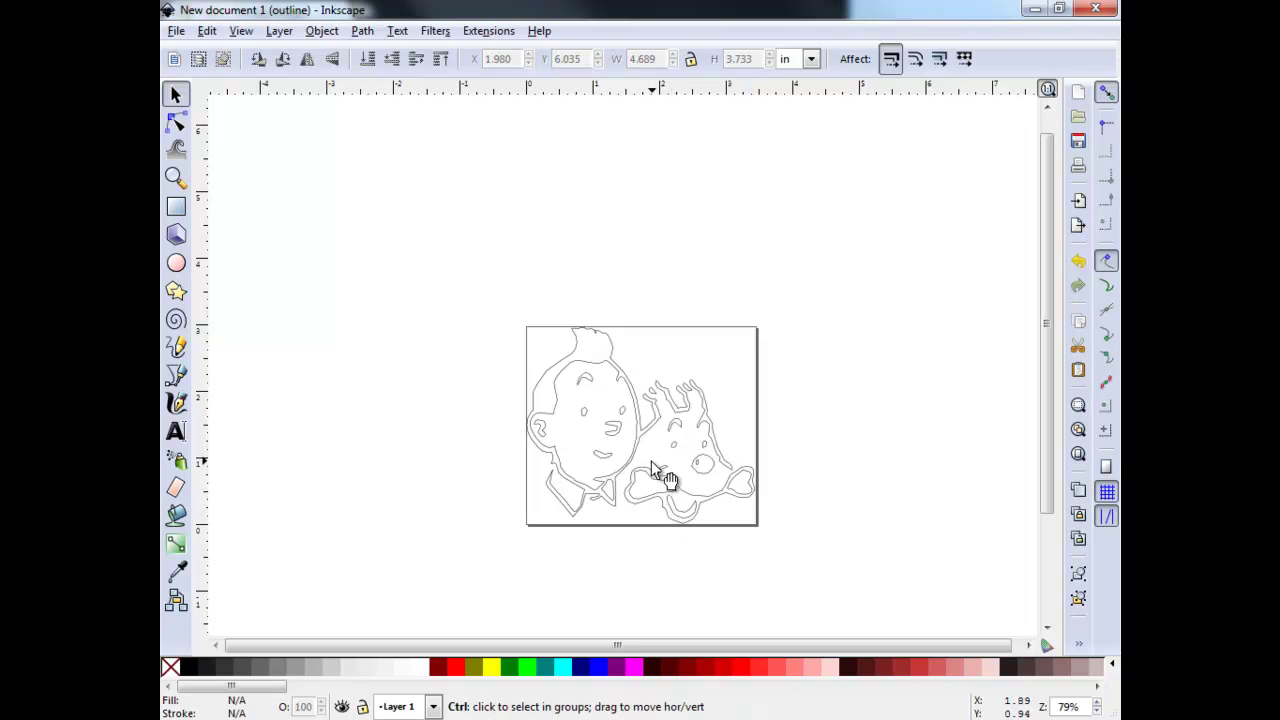
scroll(650, 454, up, 3)
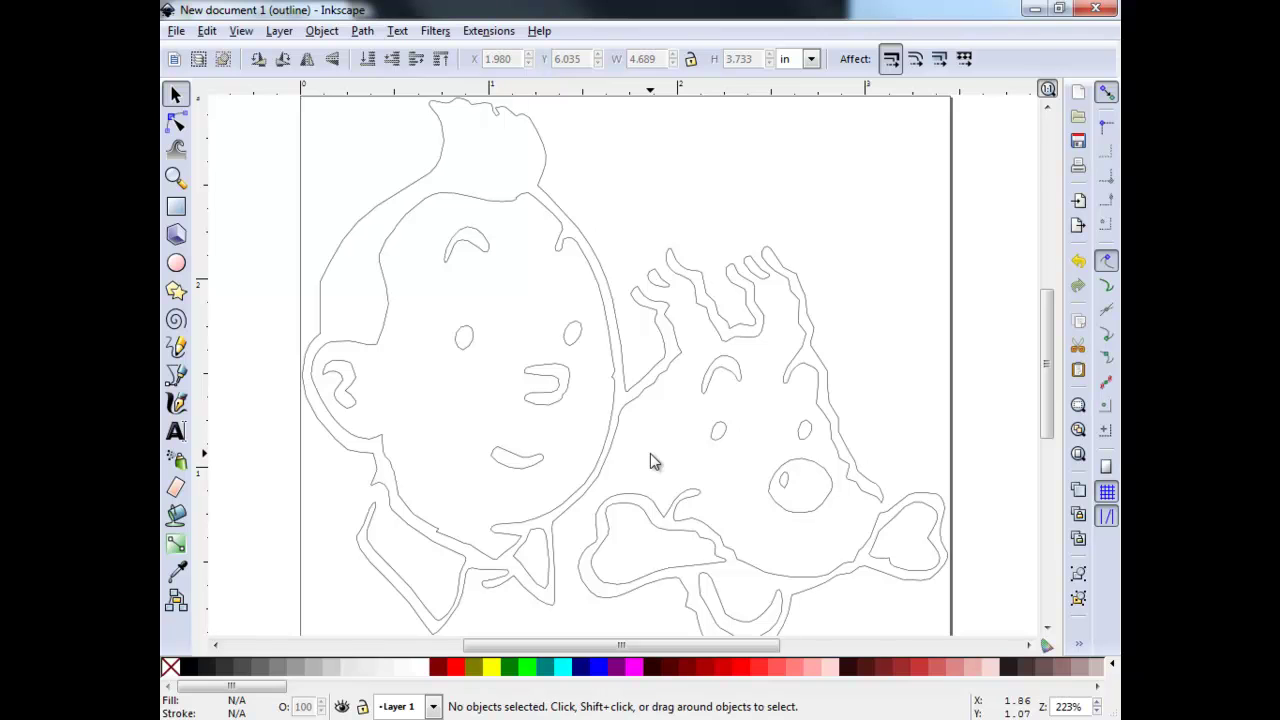
click(1098, 711)
click(1097, 711)
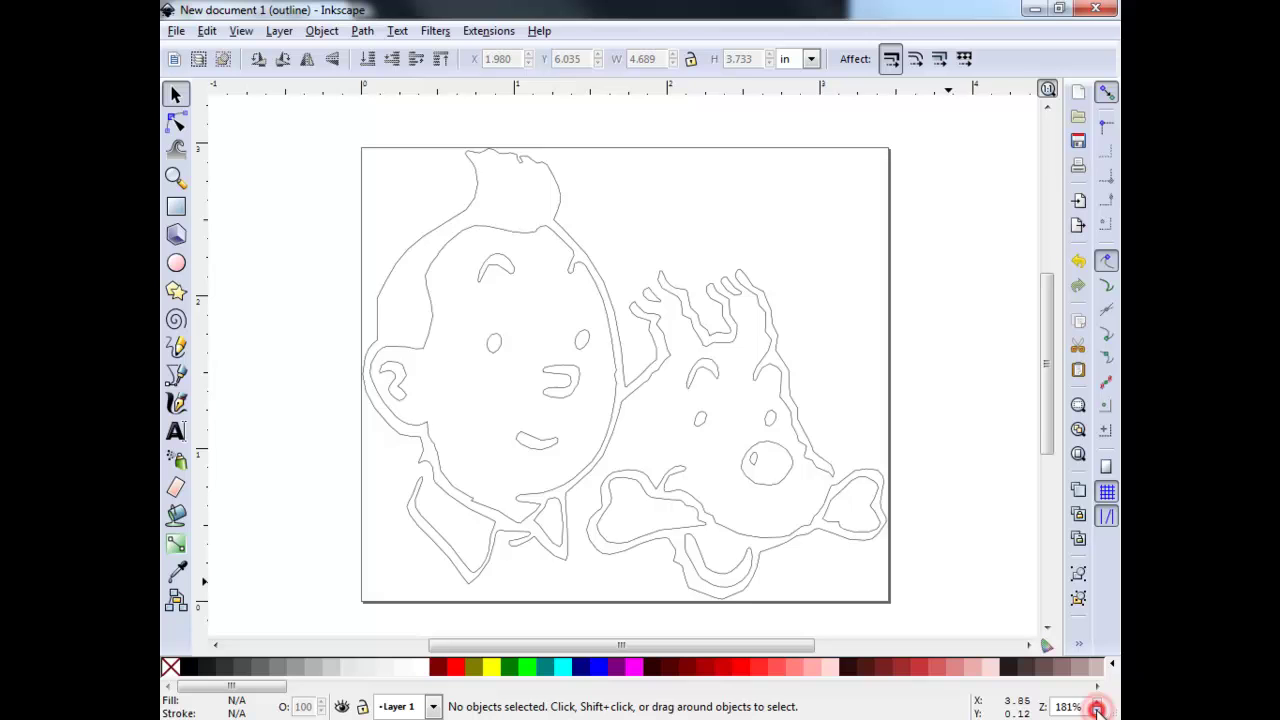
click(1097, 711)
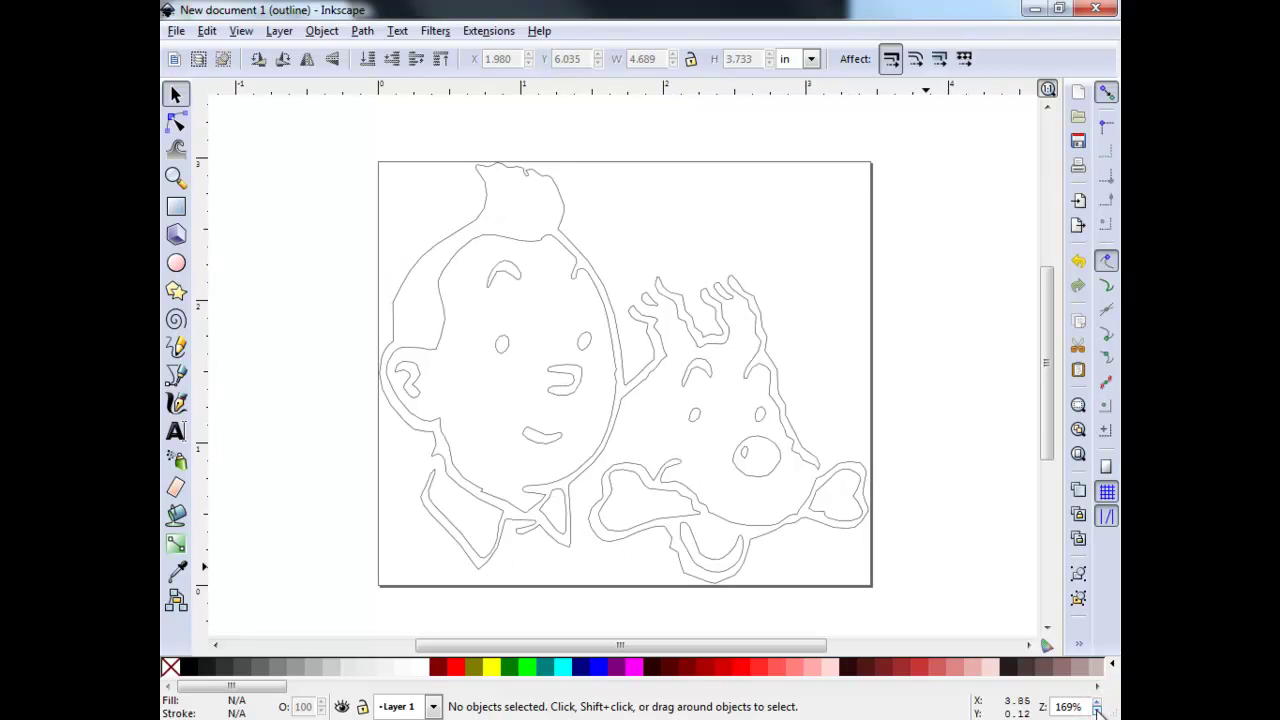